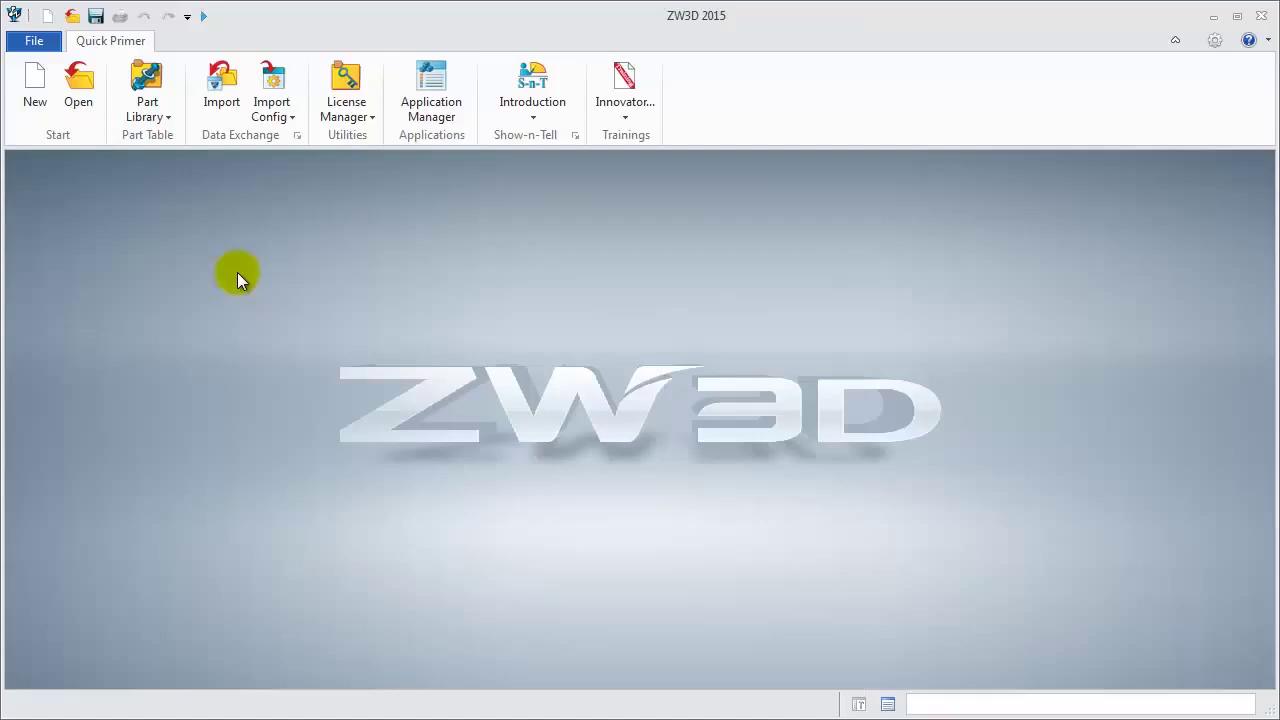
- Create a new Part/Assembly file named Part001.Z3 from the default template
{"action": "left_click", "coordinate": [205, 17]}
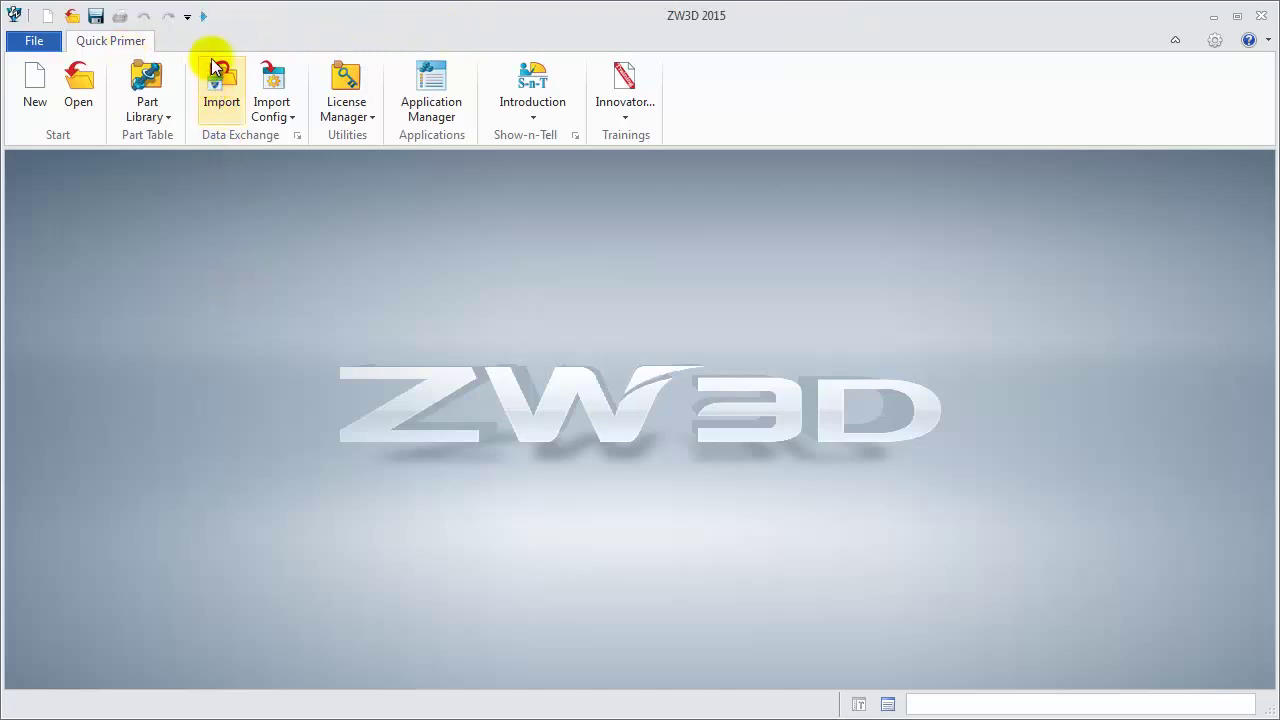
{"action": "left_click", "coordinate": [205, 17]}
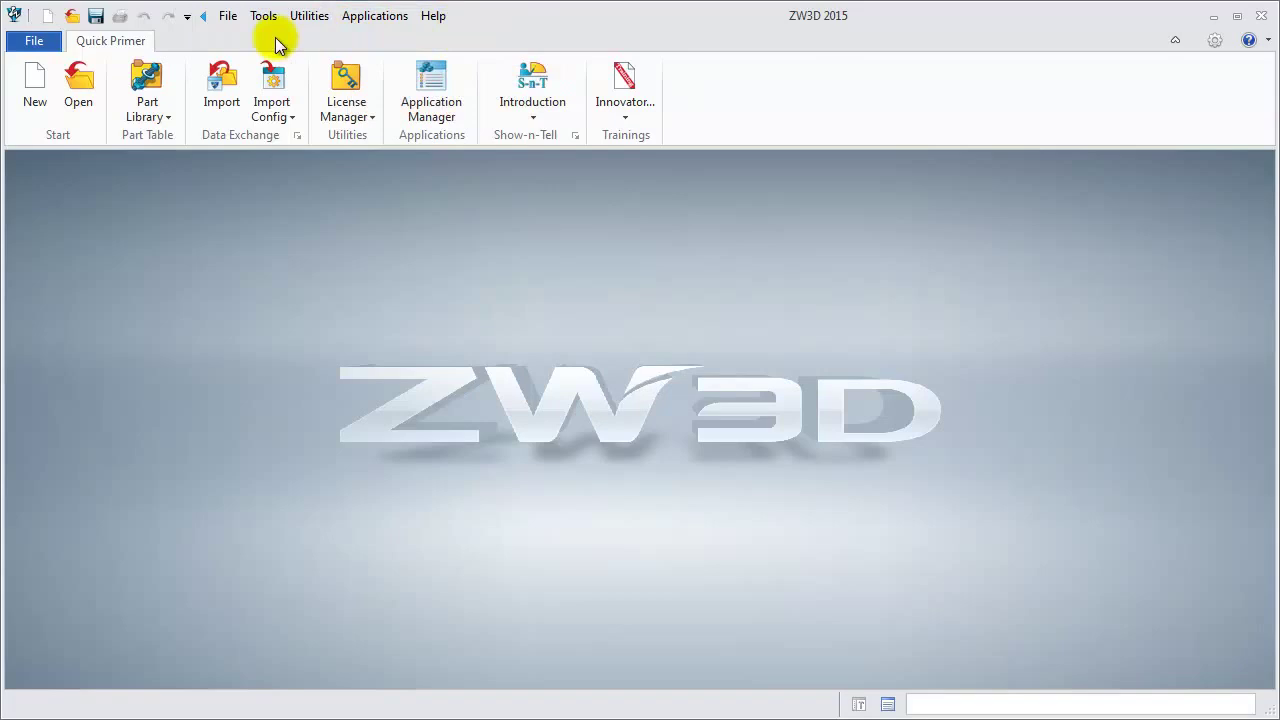
{"action": "left_click", "coordinate": [30, 93]}
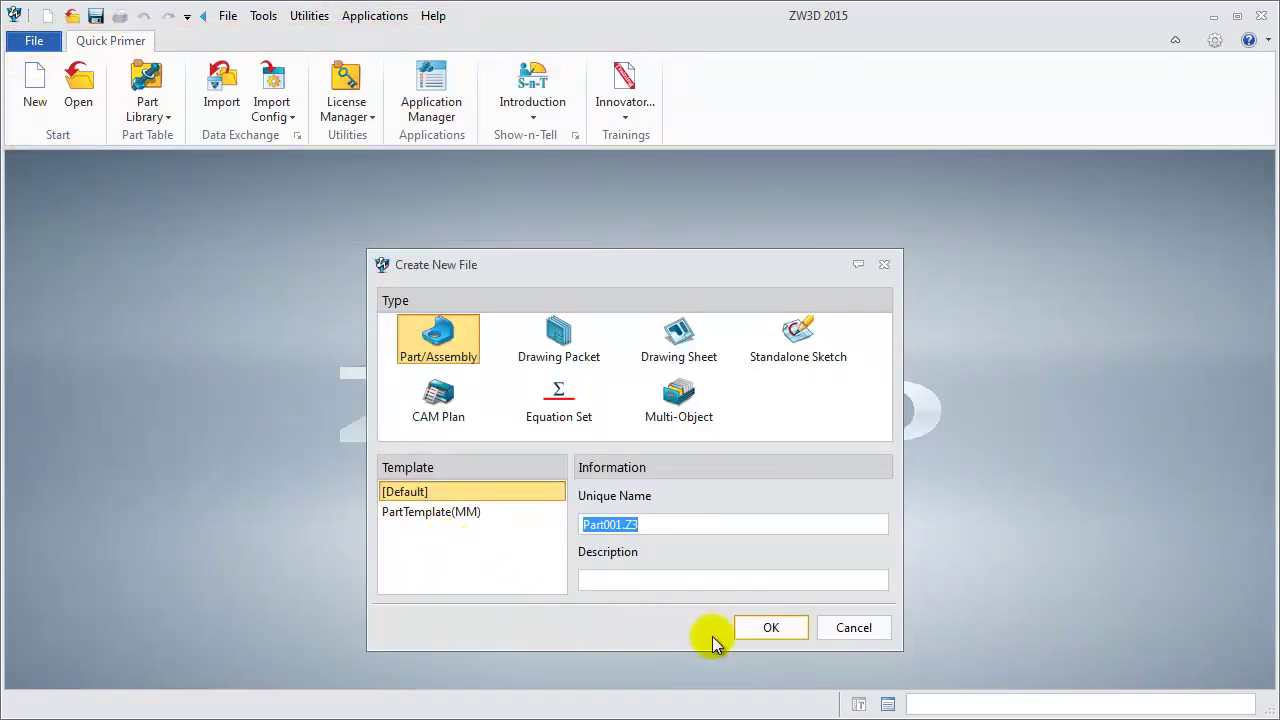
{"action": "left_click", "coordinate": [771, 630]}
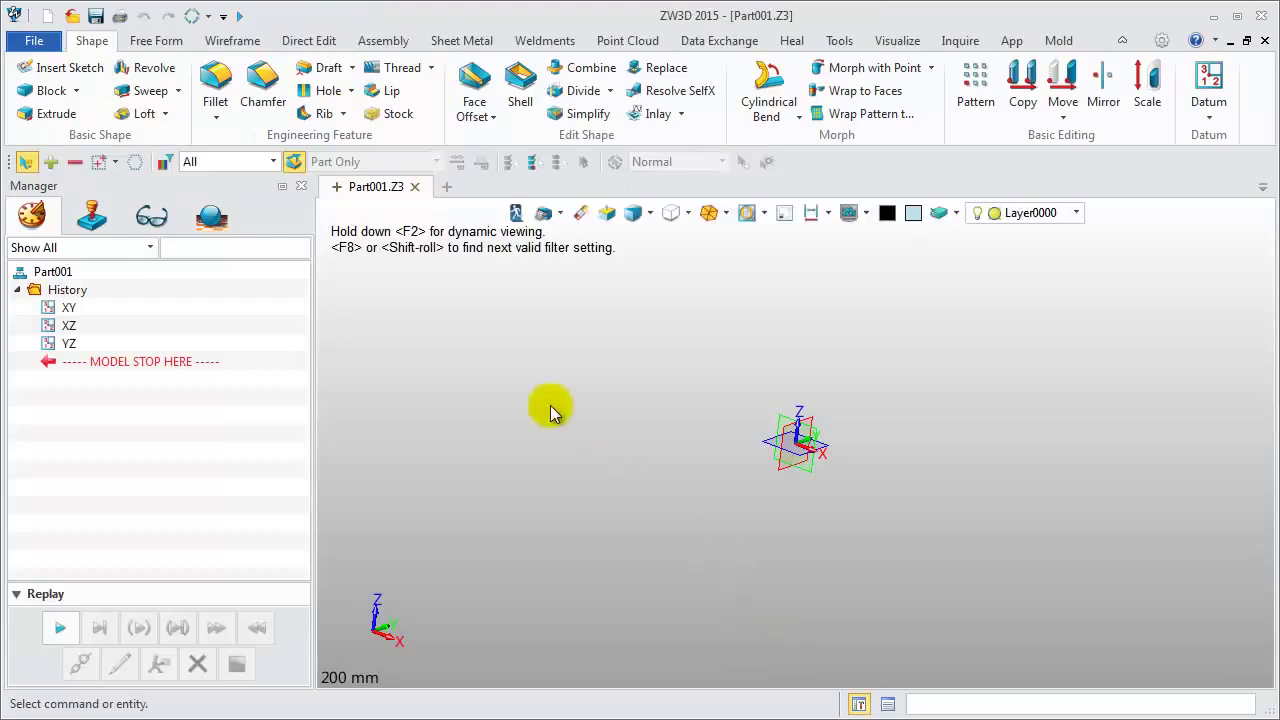
{"action": "left_click", "coordinate": [239, 16]}
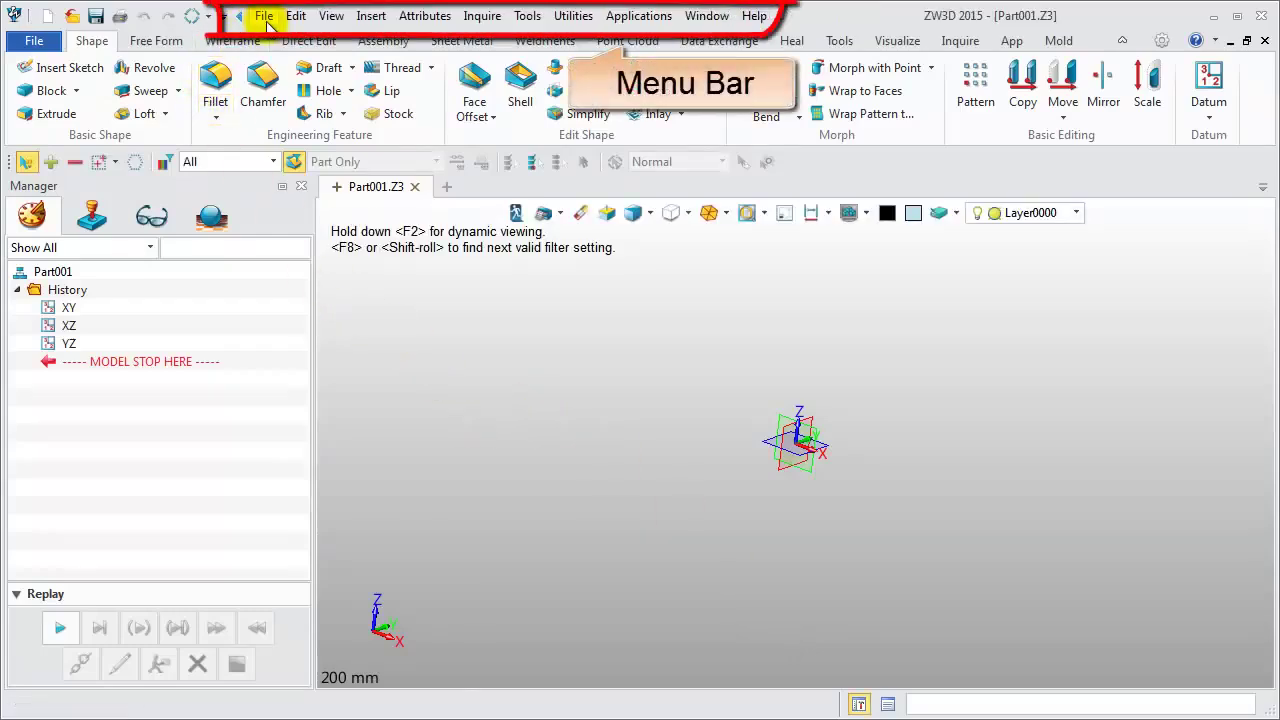
{"action": "left_click", "coordinate": [368, 22]}
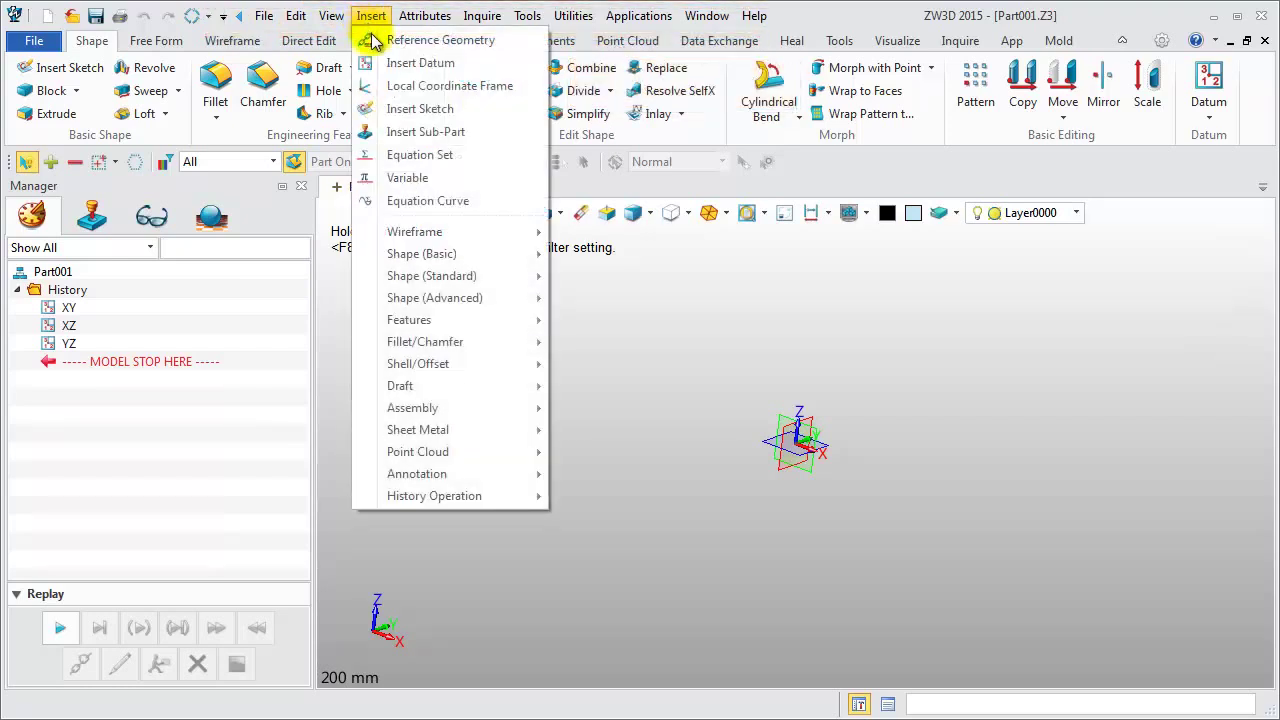
{"action": "mouse_move", "coordinate": [428, 254]}
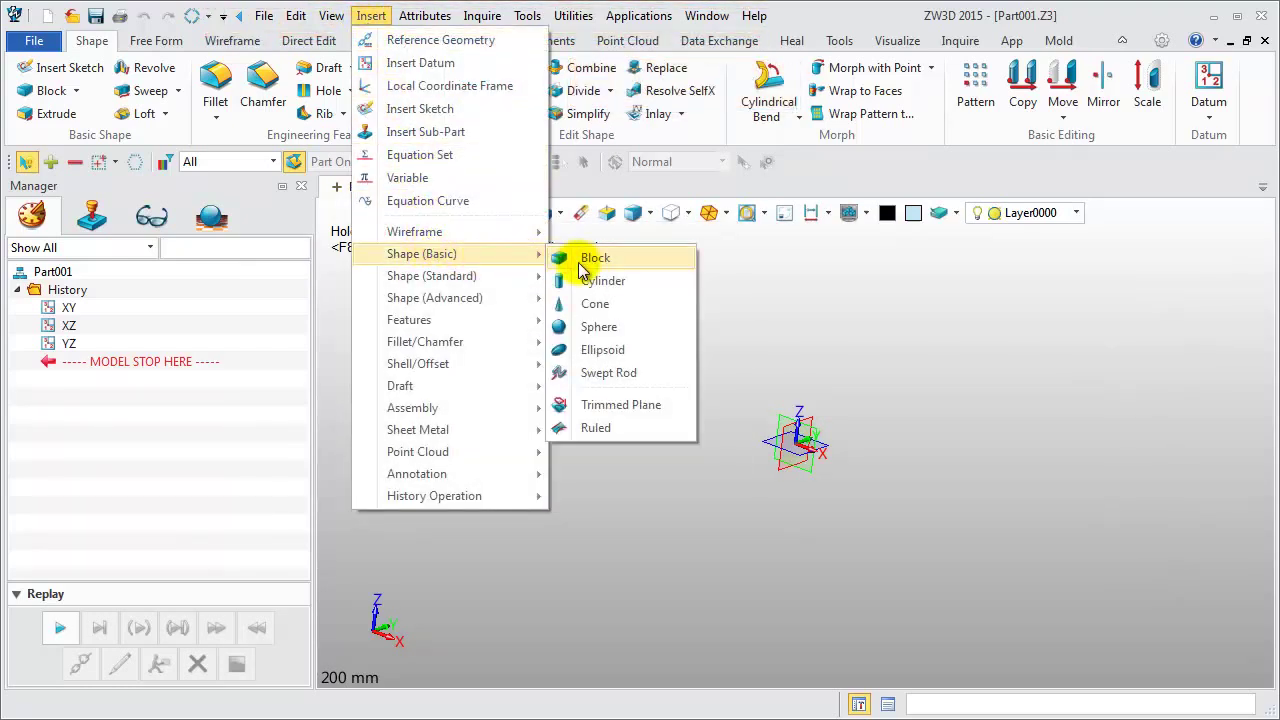
{"action": "left_click", "coordinate": [759, 283]}
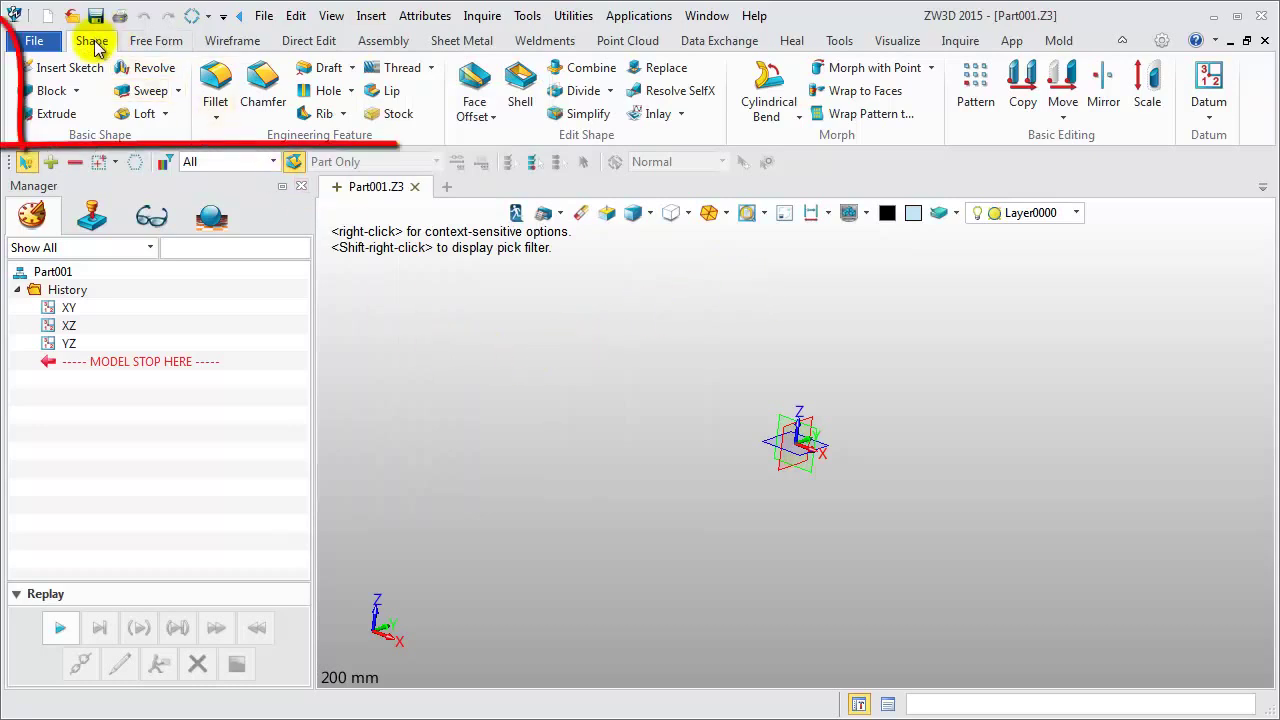
{"action": "left_click", "coordinate": [1010, 40]}
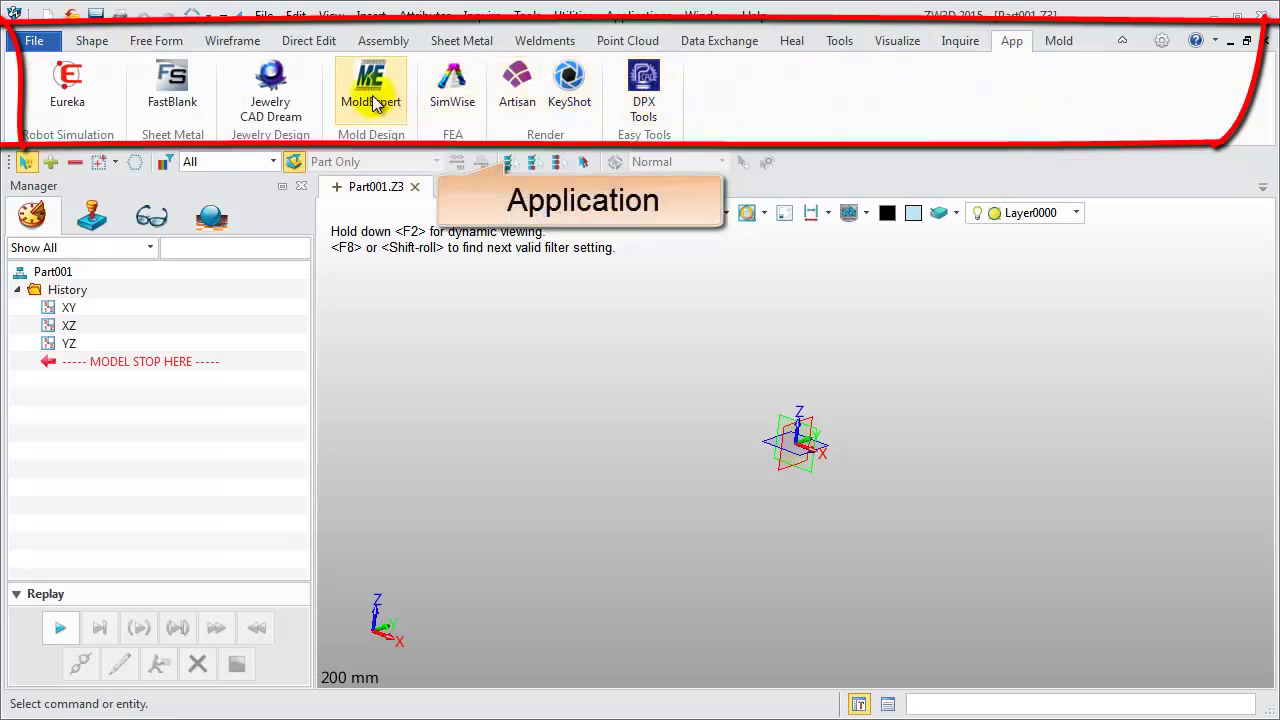
- Create a block centred at 0,0,0, about 82 mm long, 86 mm wide and 66 mm high
{"action": "left_click", "coordinate": [88, 40]}
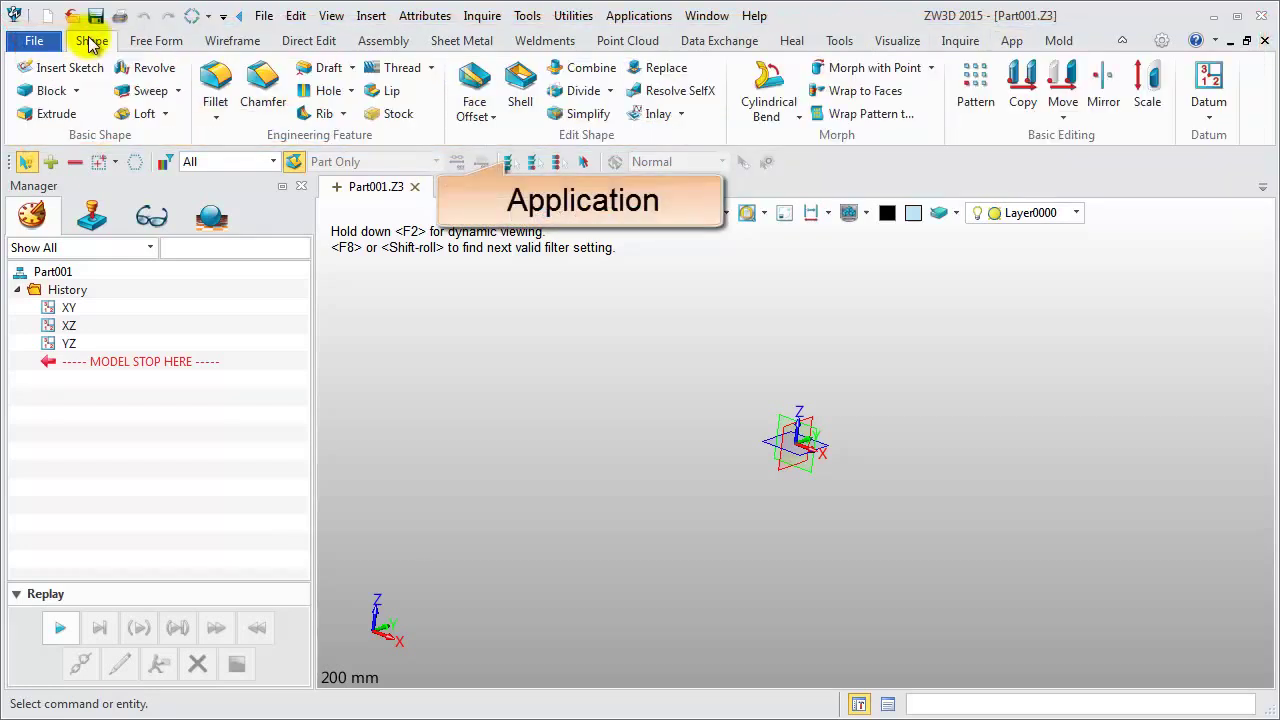
{"action": "left_click", "coordinate": [50, 90]}
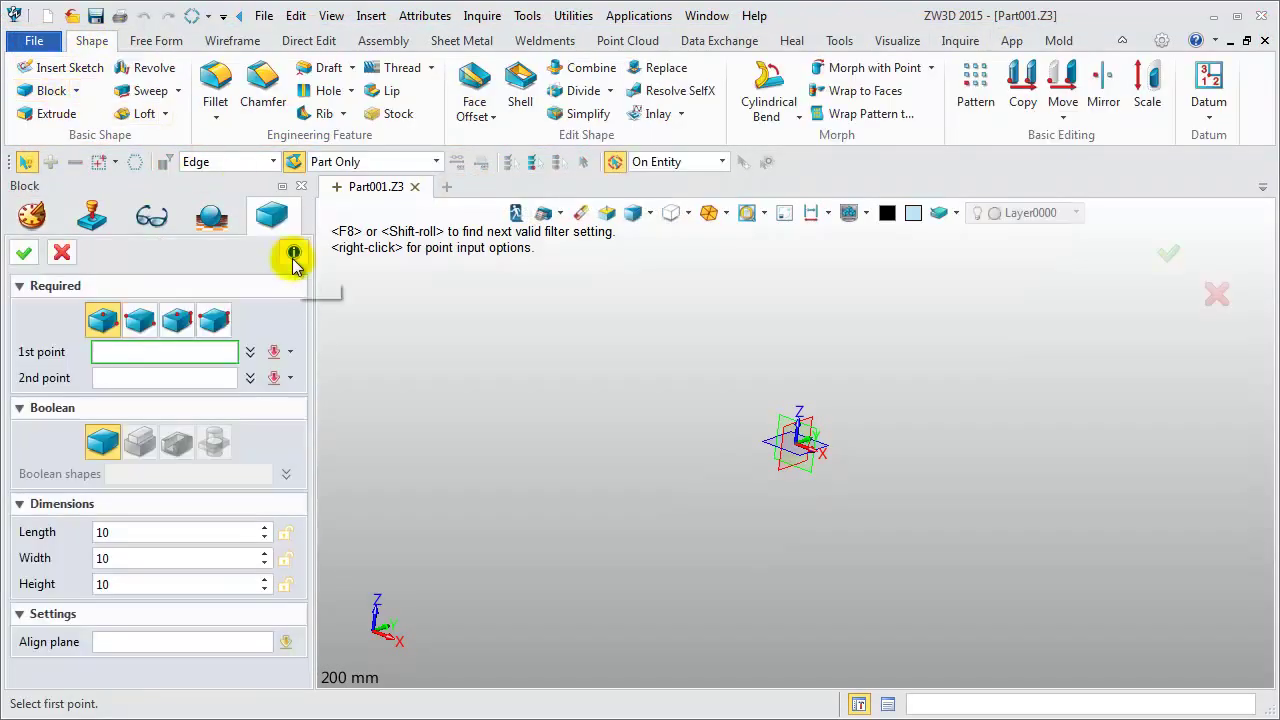
{"action": "mouse_move", "coordinate": [294, 258]}
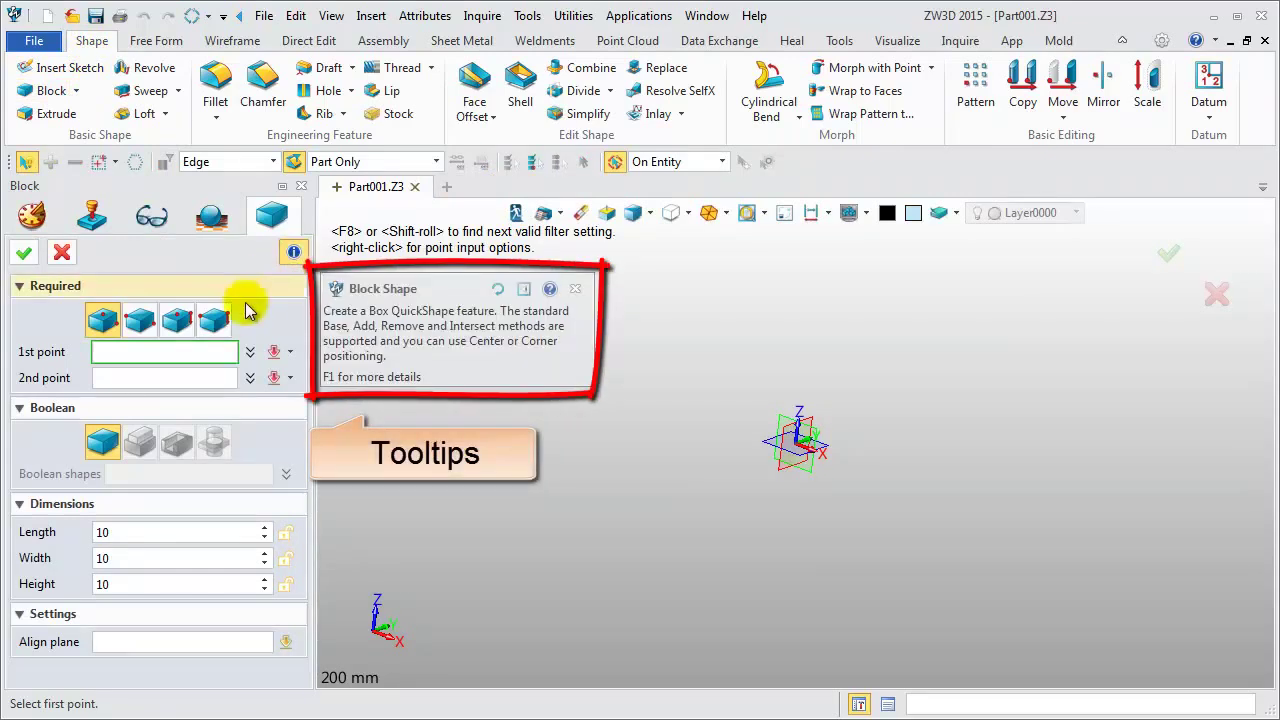
{"action": "left_click", "coordinate": [131, 355]}
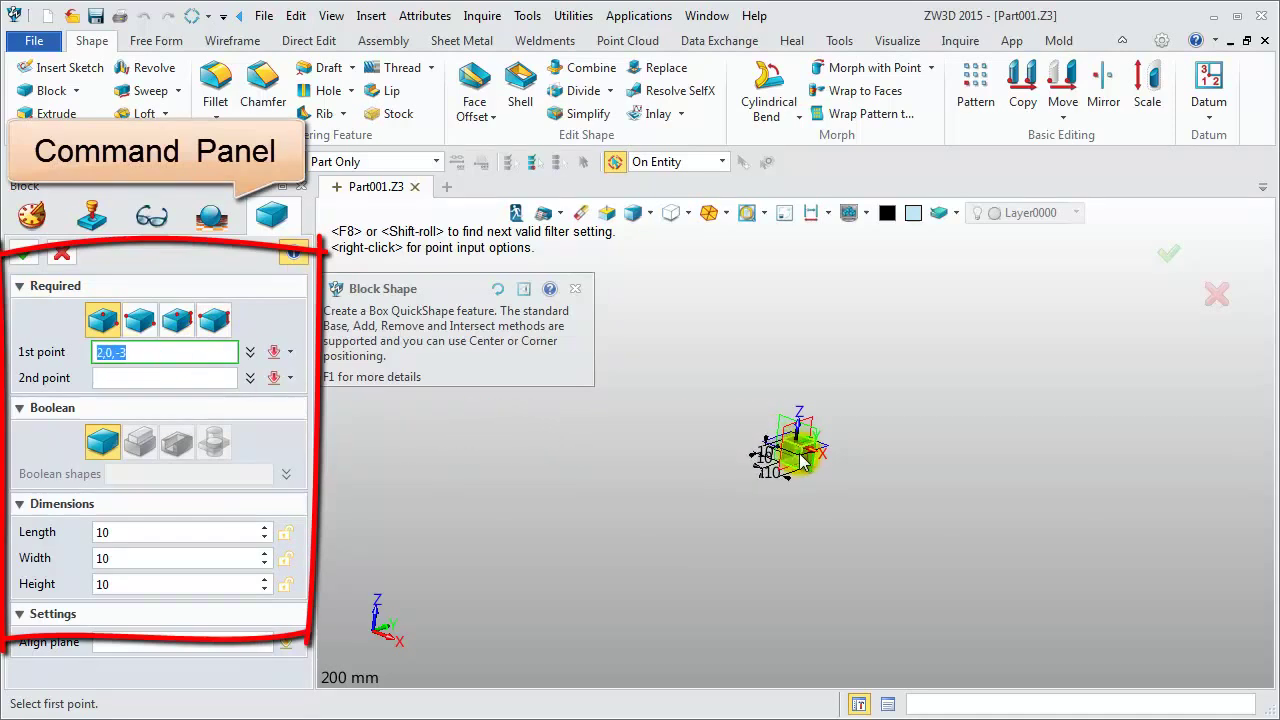
{"action": "key", "text": "Return"}
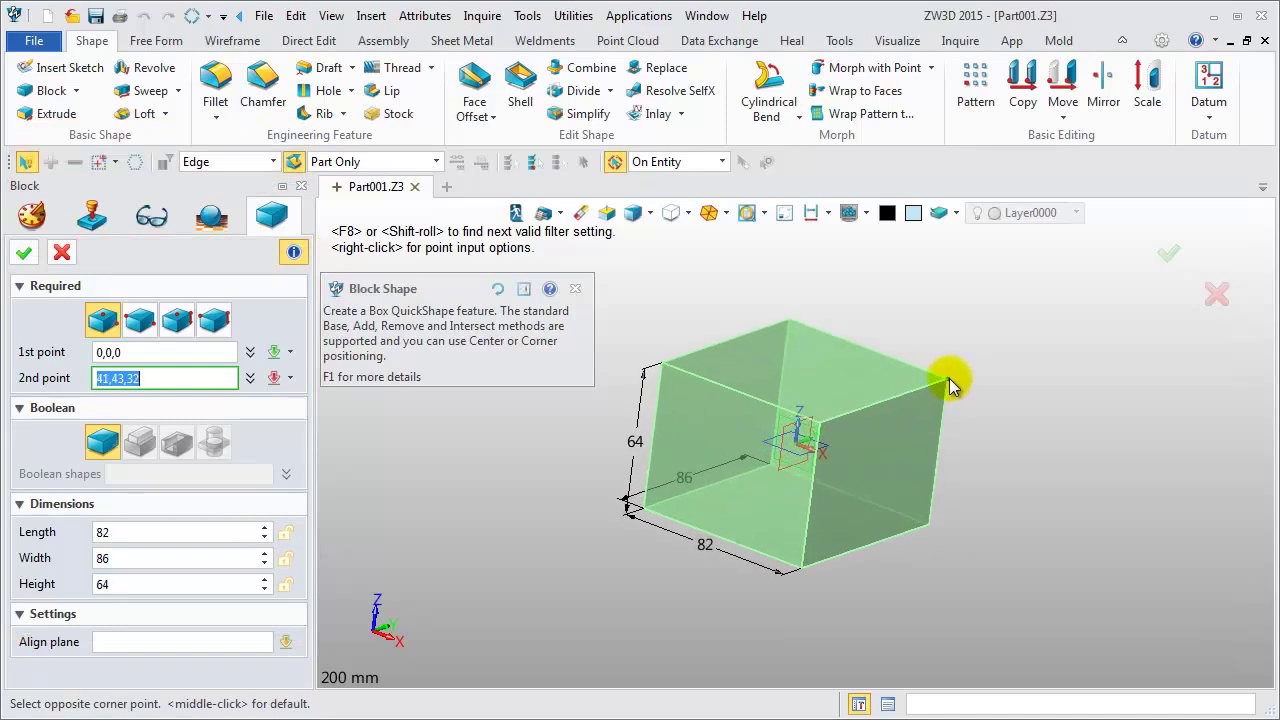
{"action": "left_click", "coordinate": [950, 381]}
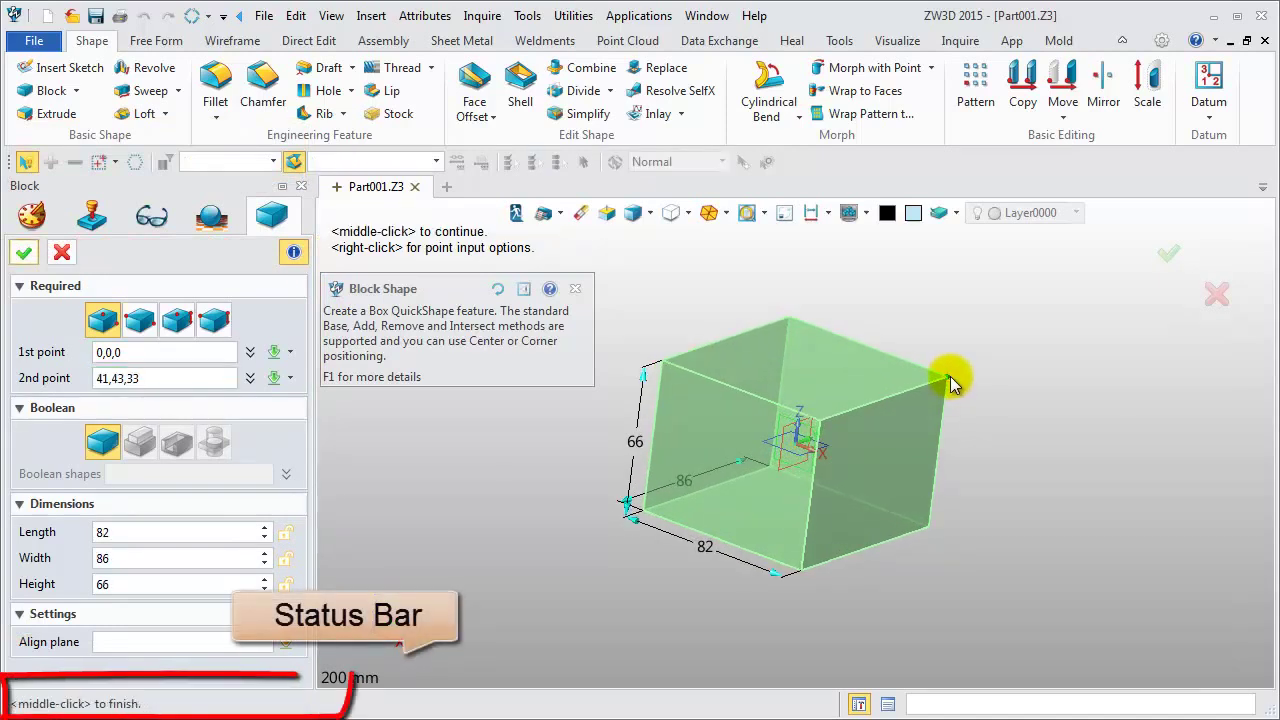
{"action": "left_click", "coordinate": [1170, 253]}
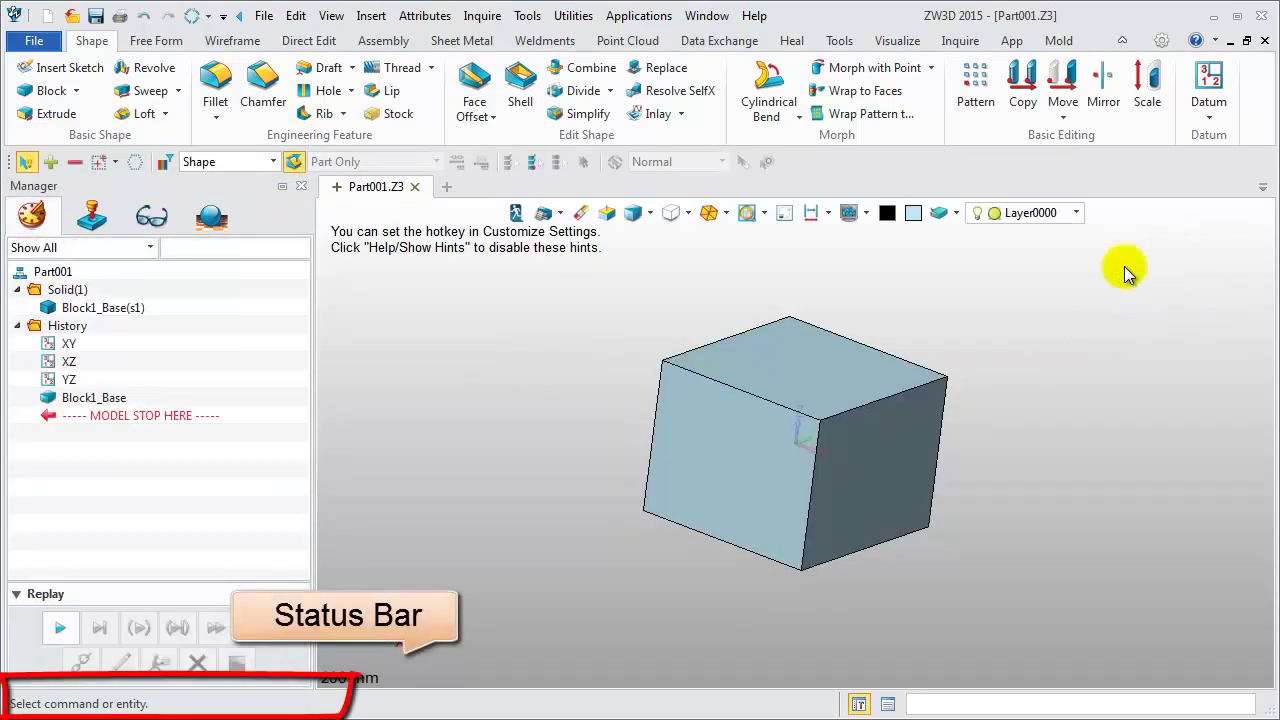
- Set the pick filter to Edge and fillet the block's upper front edge with a 22 mm radius
{"action": "left_click", "coordinate": [273, 162]}
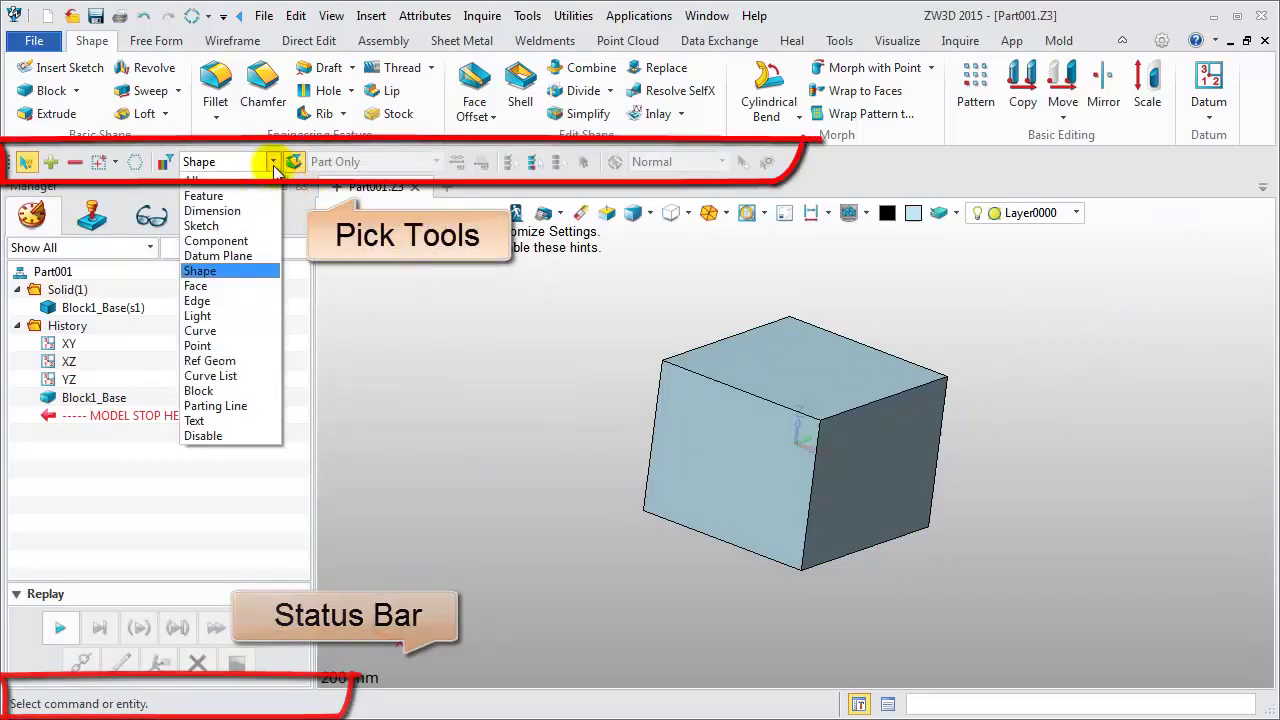
{"action": "left_click", "coordinate": [239, 300]}
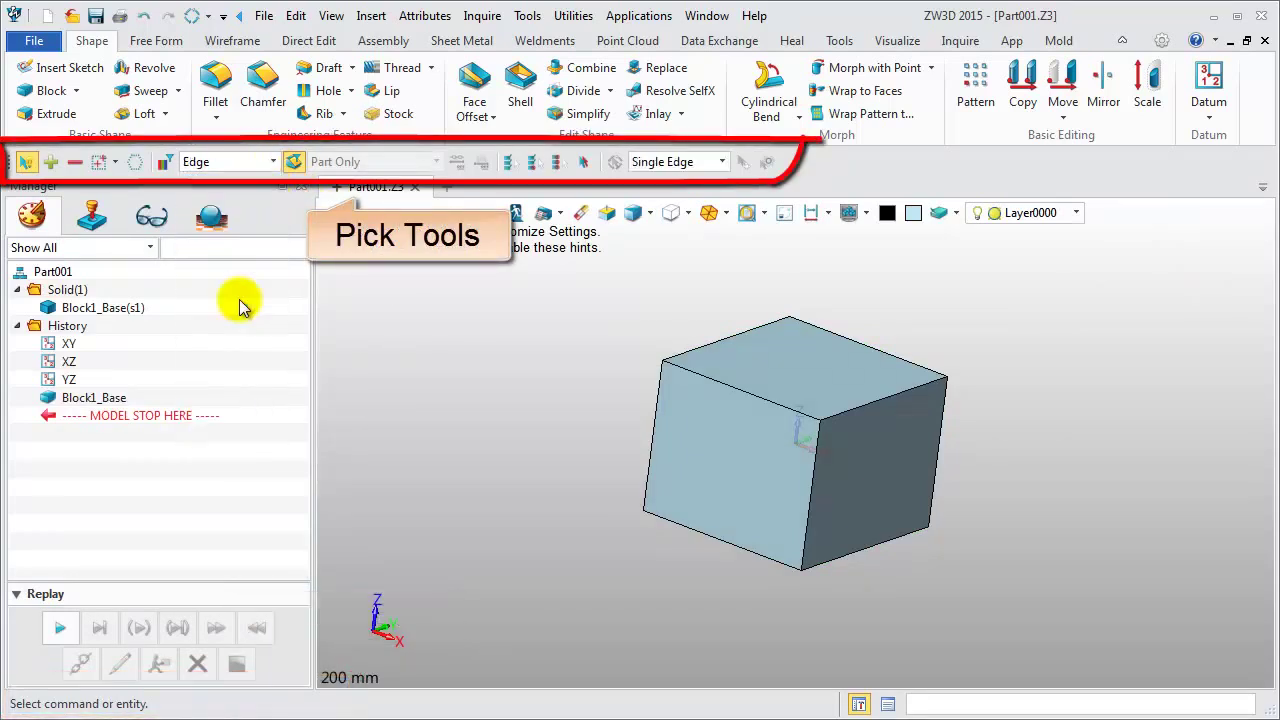
{"action": "left_click", "coordinate": [216, 82]}
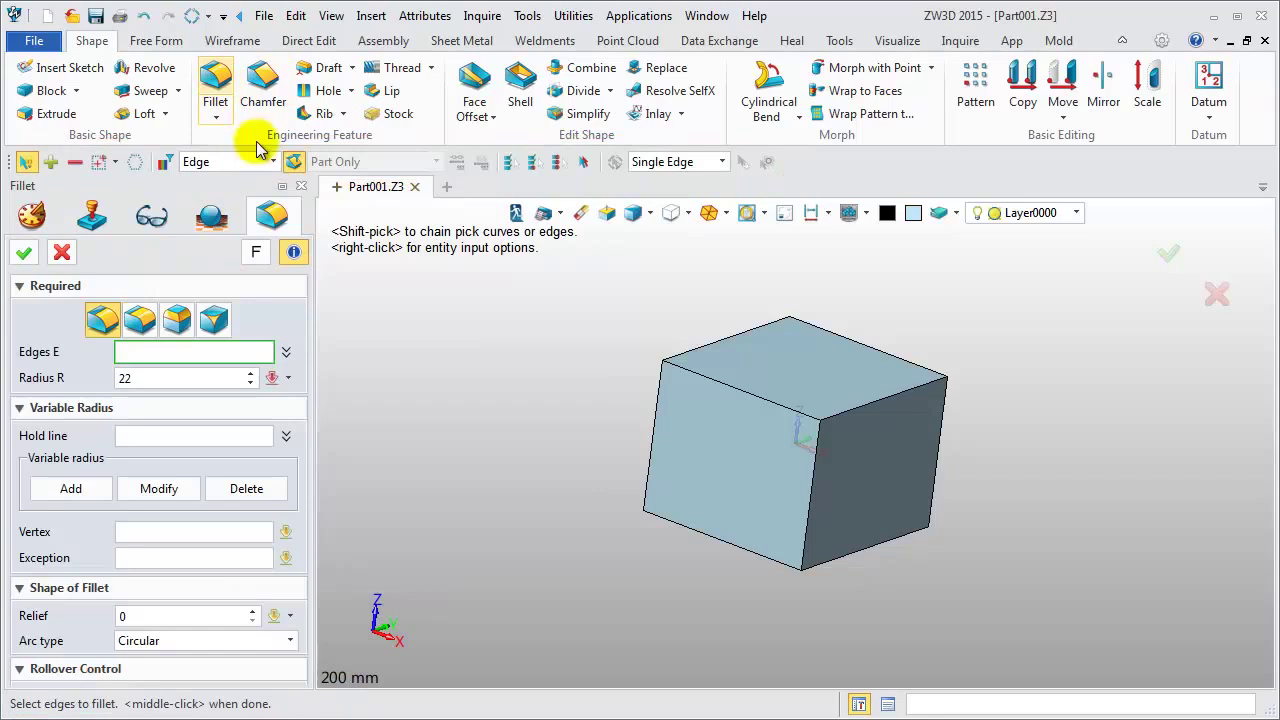
{"action": "left_click", "coordinate": [740, 392]}
{"action": "left_click", "coordinate": [577, 291]}
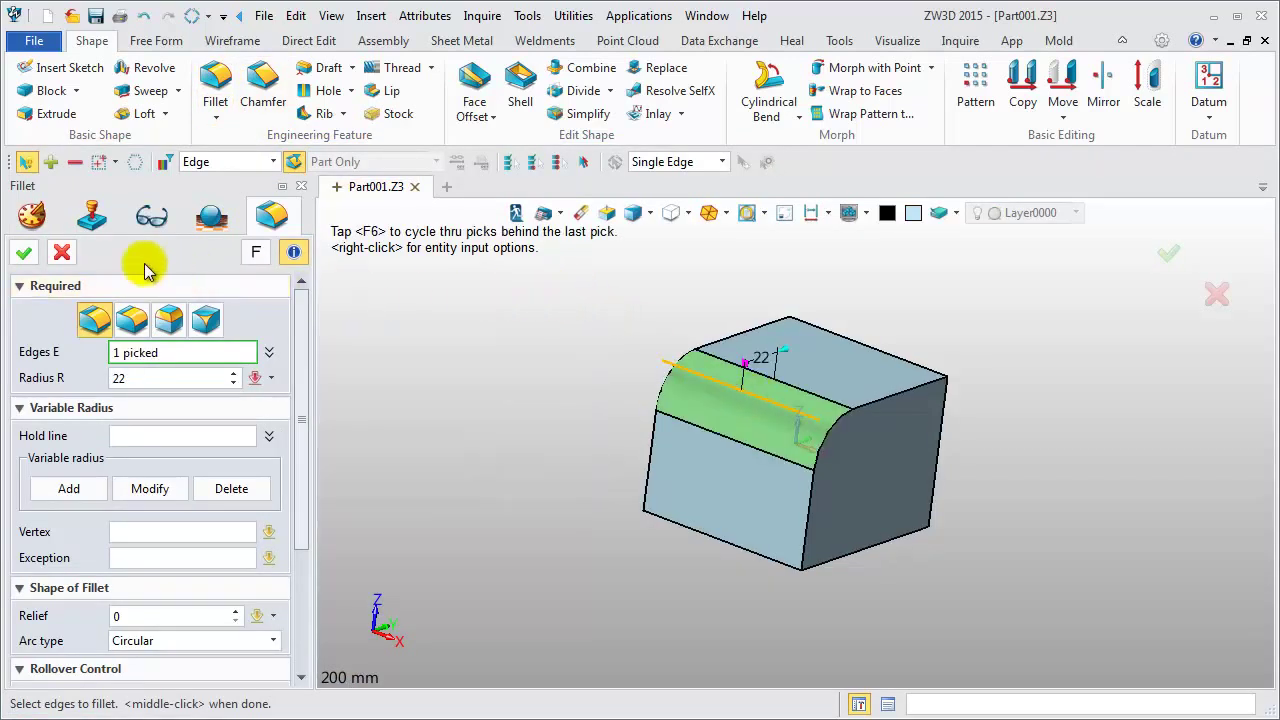
{"action": "left_click", "coordinate": [25, 255]}
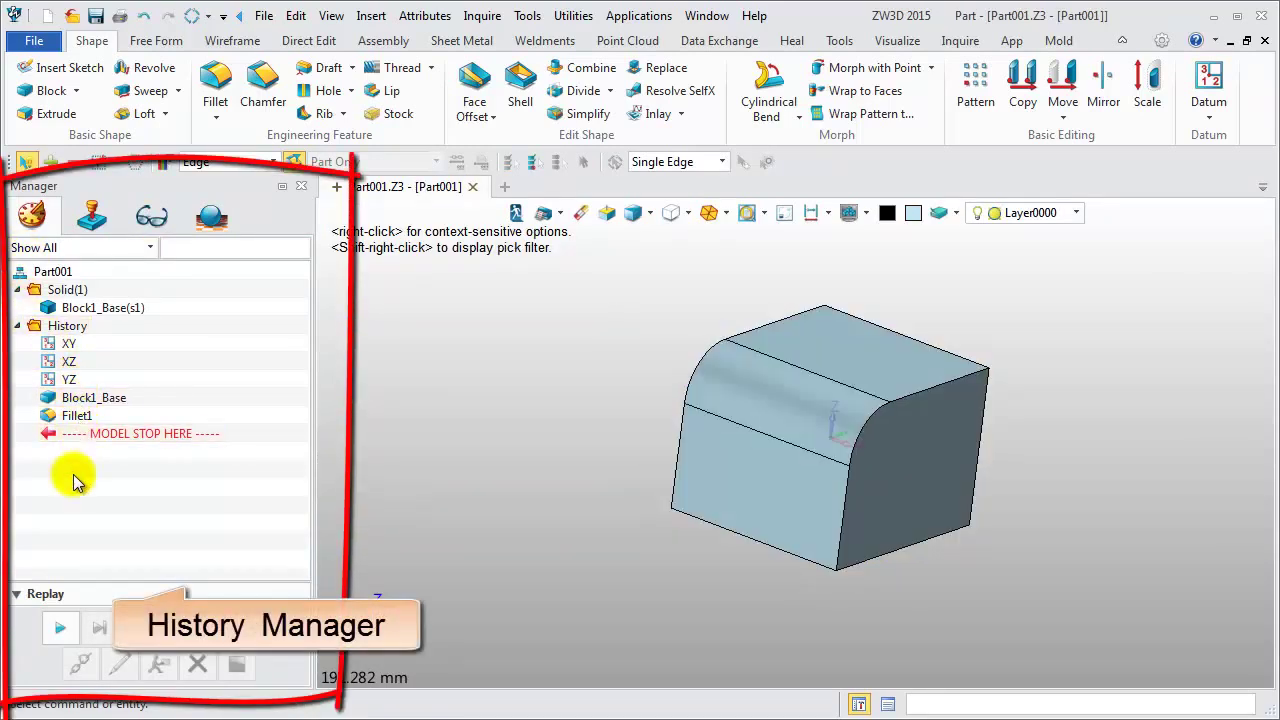
- Replay the part's modelling history
{"action": "left_click", "coordinate": [60, 628]}
{"action": "left_click", "coordinate": [62, 630]}
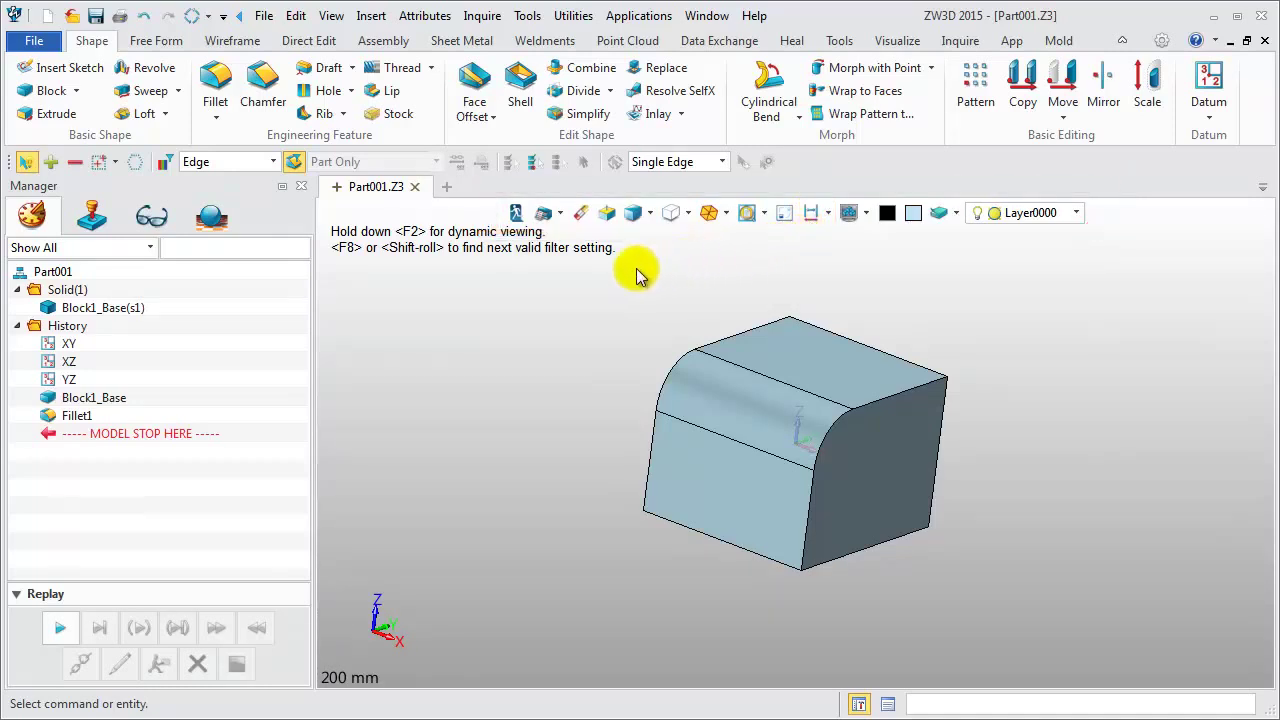
- Create a 2D sheet of the part using the A3_H(ANSI) template
{"action": "left_click", "coordinate": [561, 214]}
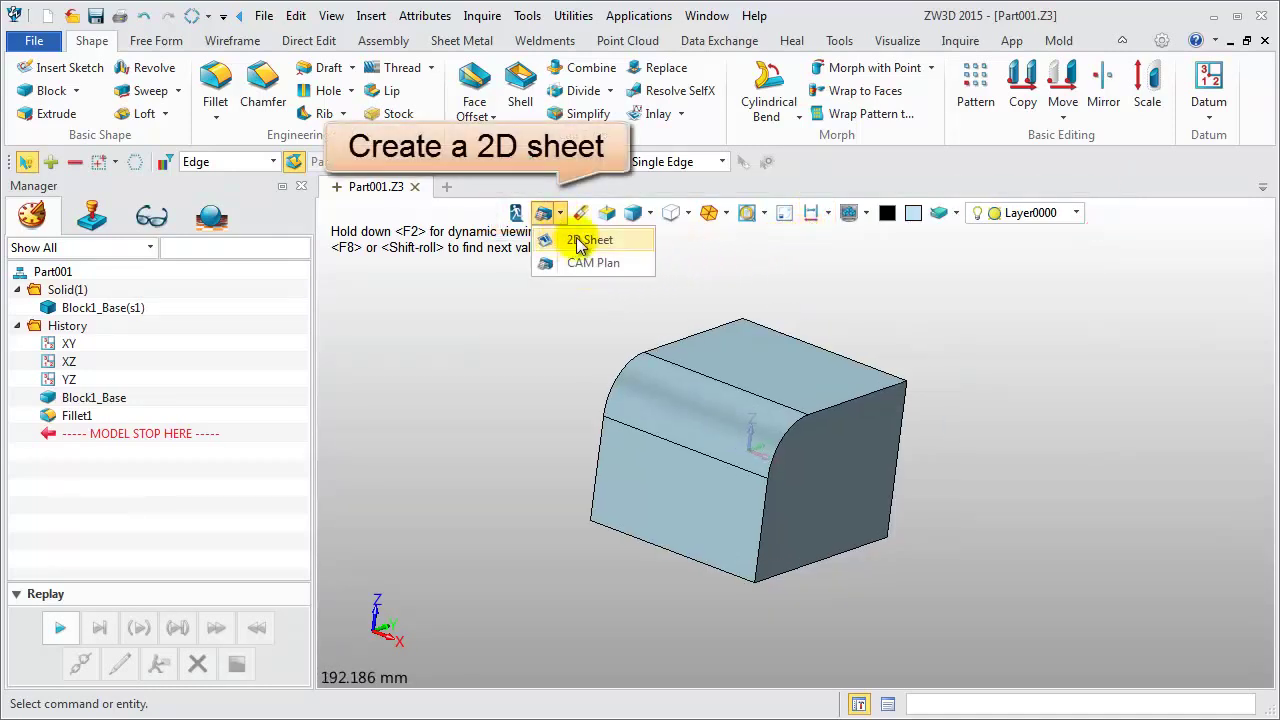
{"action": "left_click", "coordinate": [580, 242]}
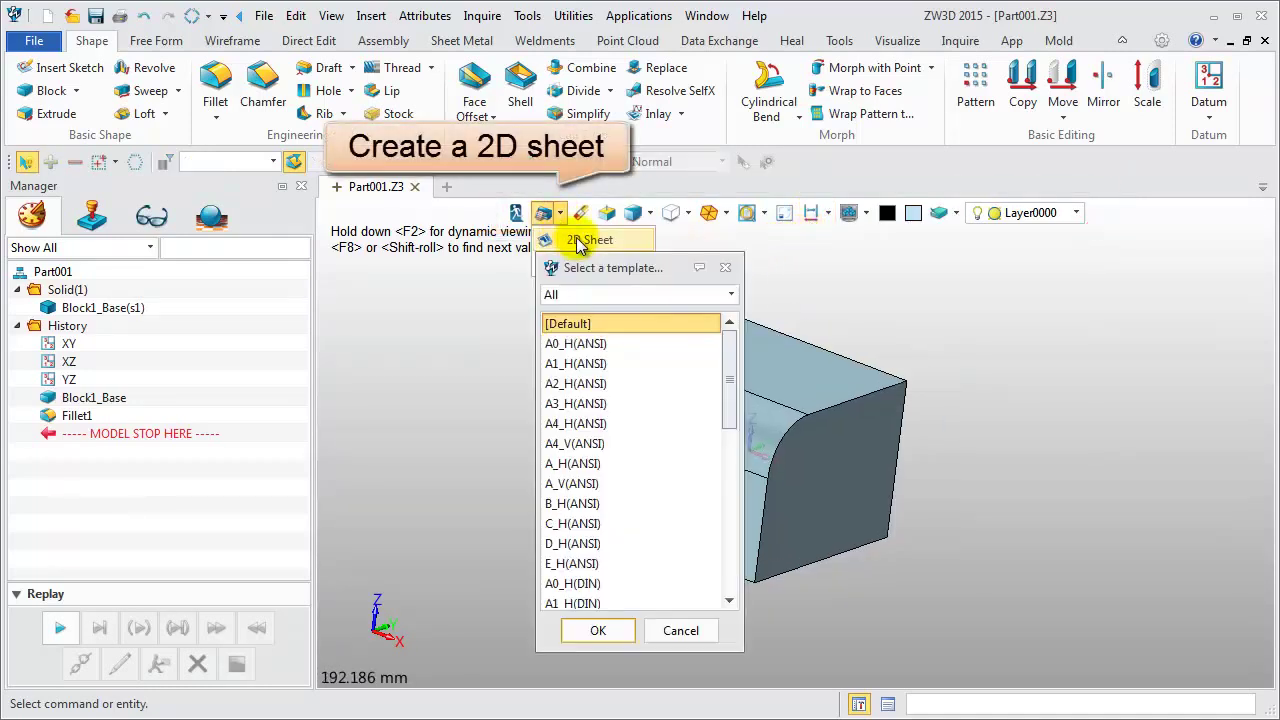
{"action": "left_click", "coordinate": [586, 404]}
{"action": "left_click", "coordinate": [596, 630]}
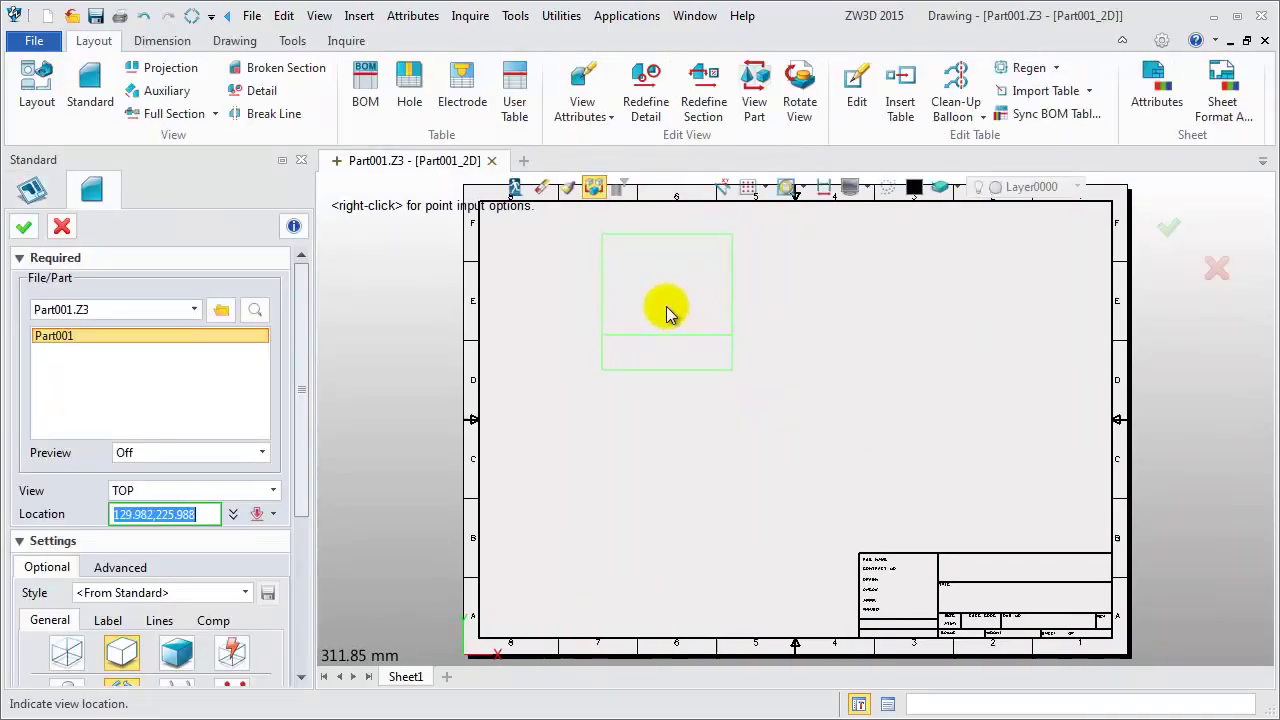
- Place the TOP view in the sheet's upper left area and add third-angle projected views below and to its right
{"action": "left_click", "coordinate": [665, 320]}
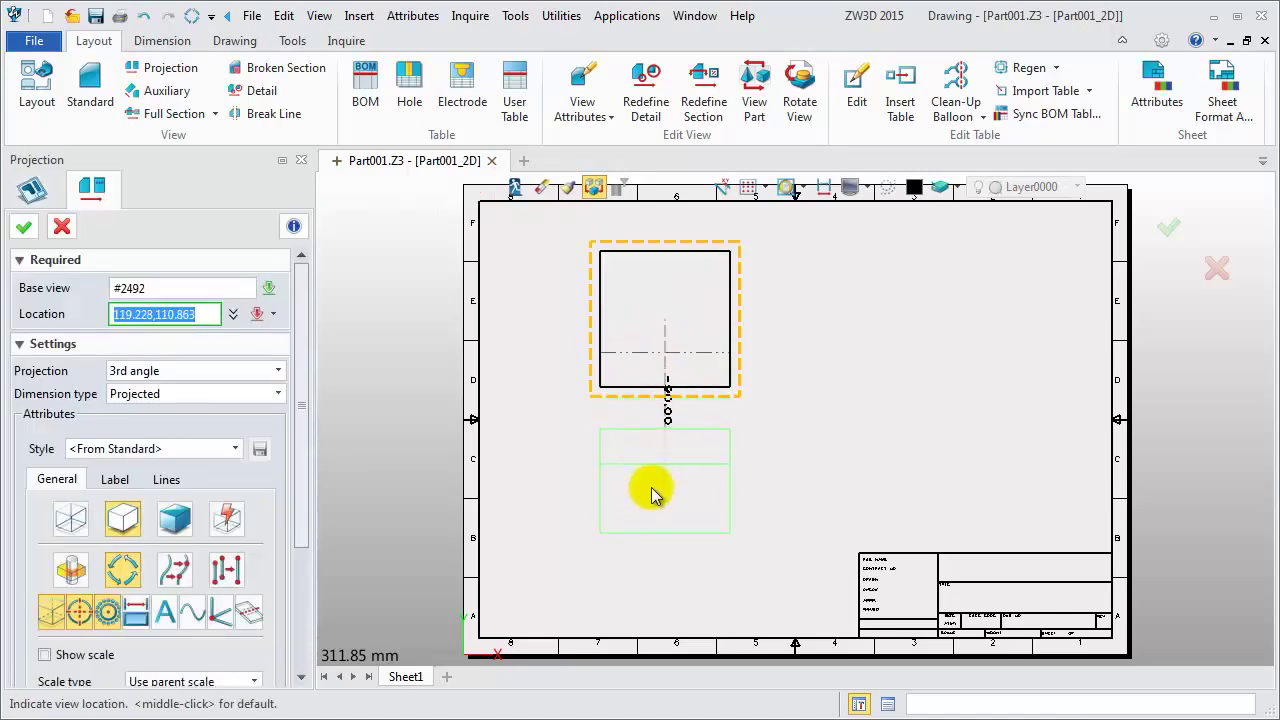
{"action": "left_click", "coordinate": [651, 521]}
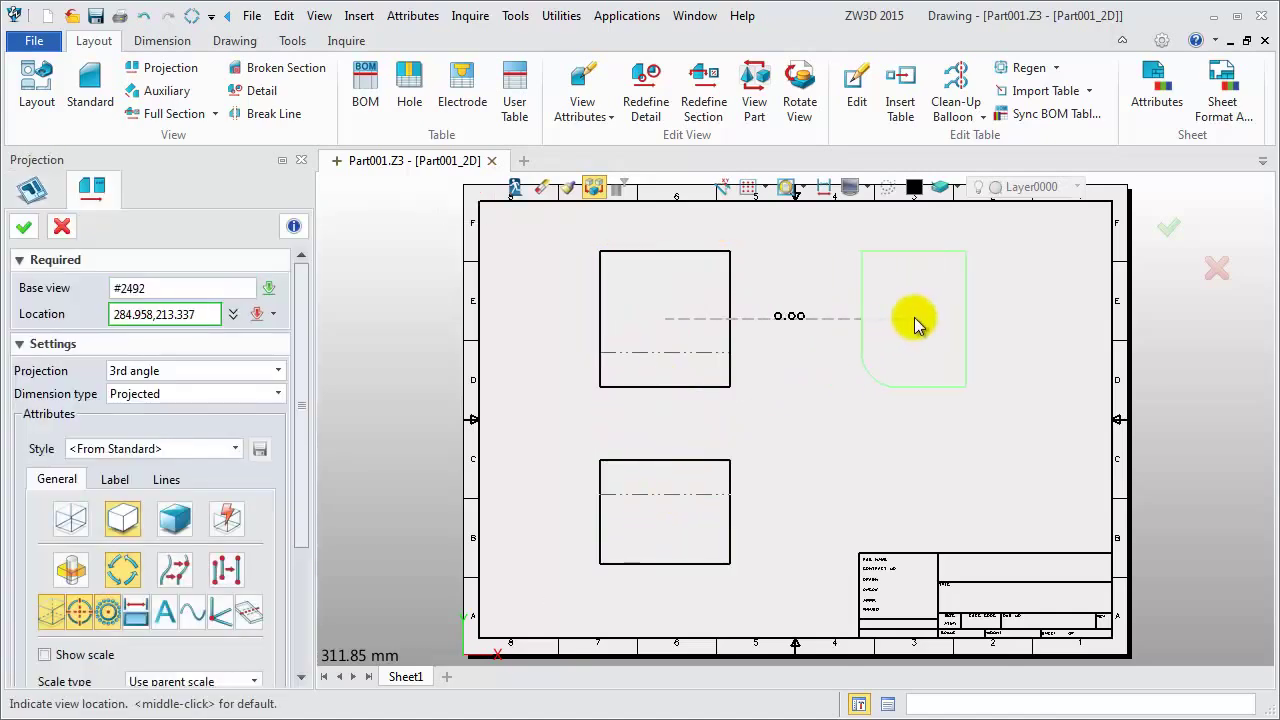
{"action": "left_click", "coordinate": [916, 322]}
{"action": "middle_click", "coordinate": [916, 322]}
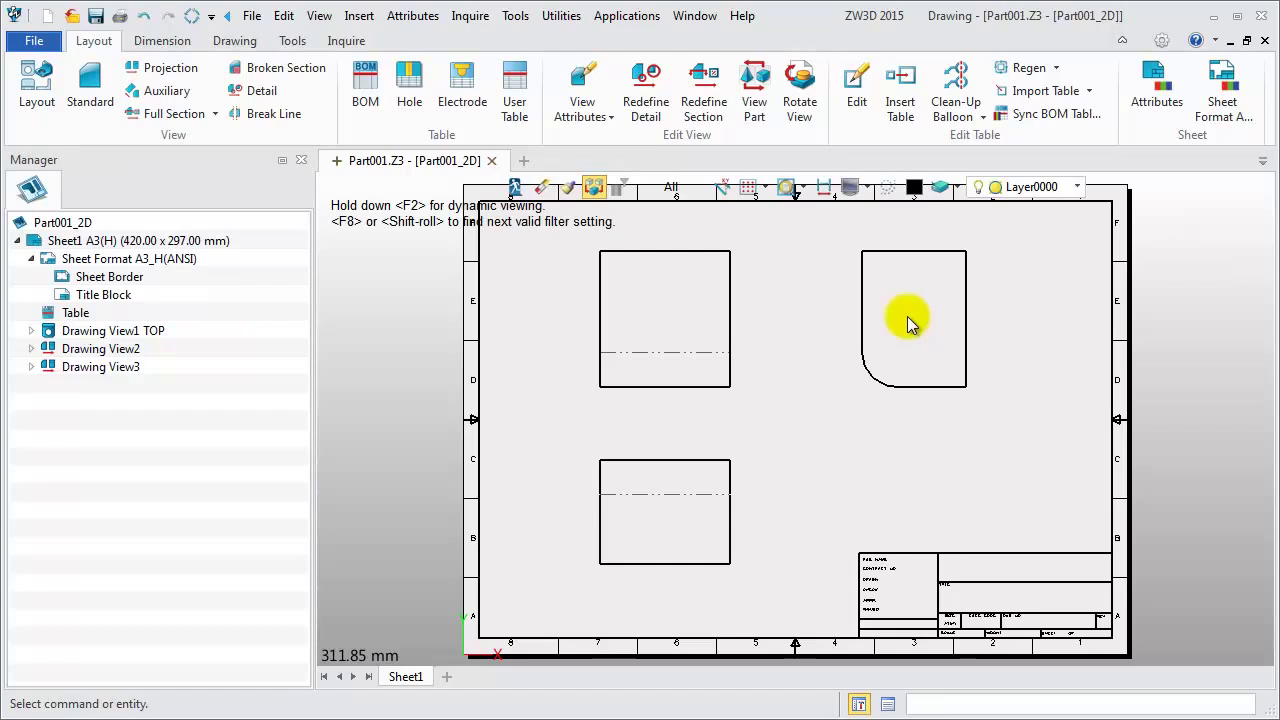
- Leave the drawing and the part to return to the object list of Part001.Z3
{"action": "middle_click_drag", "start_coordinate": [765, 229], "coordinate": [766, 243]}
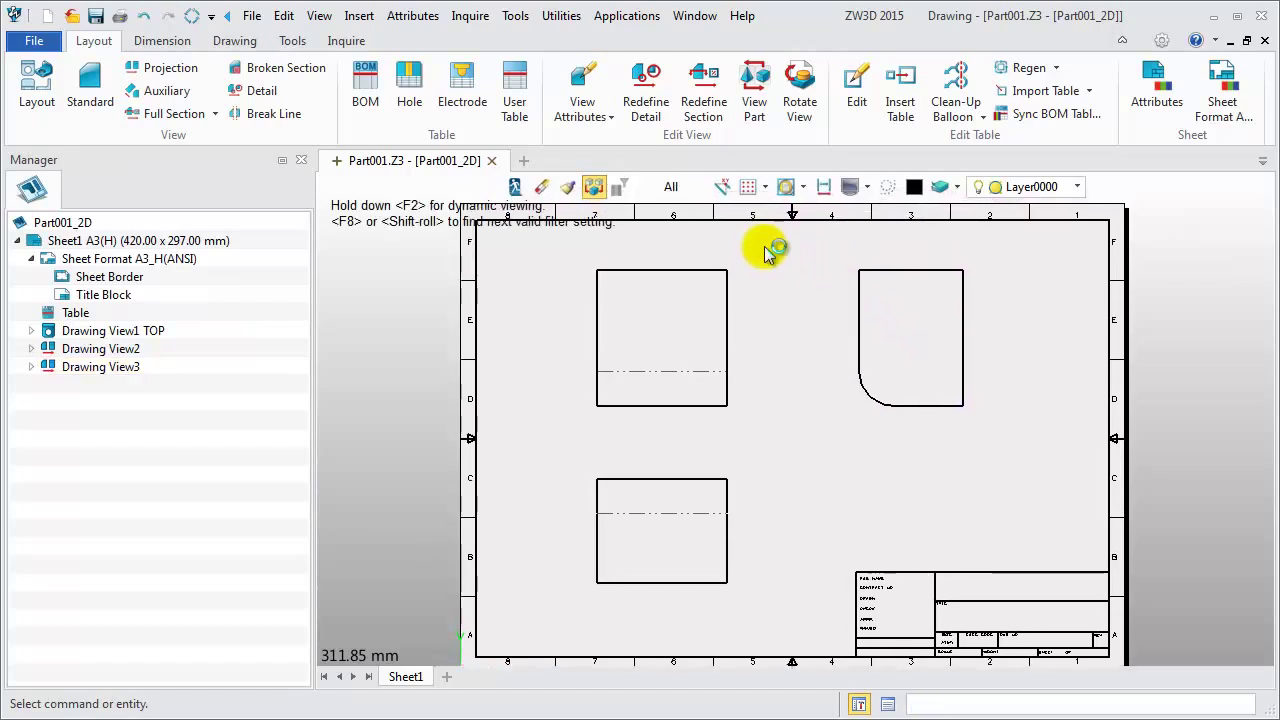
{"action": "left_click", "coordinate": [516, 190]}
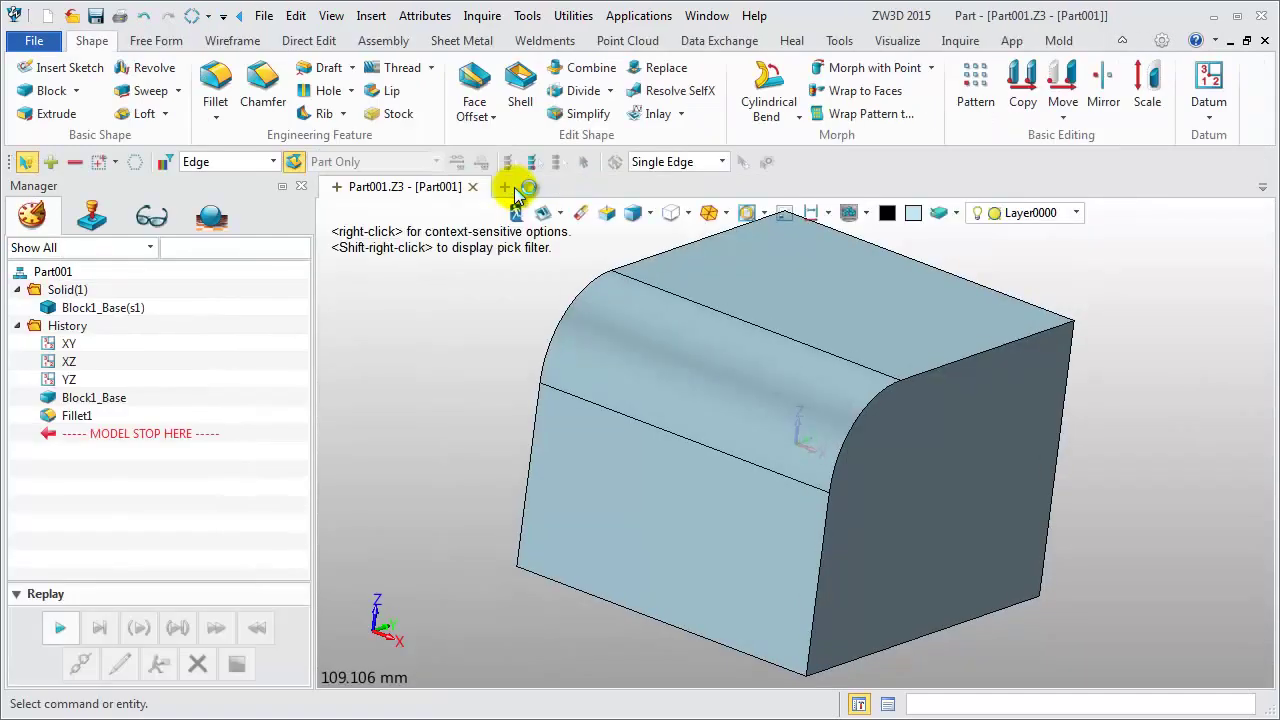
{"action": "left_click", "coordinate": [515, 207]}
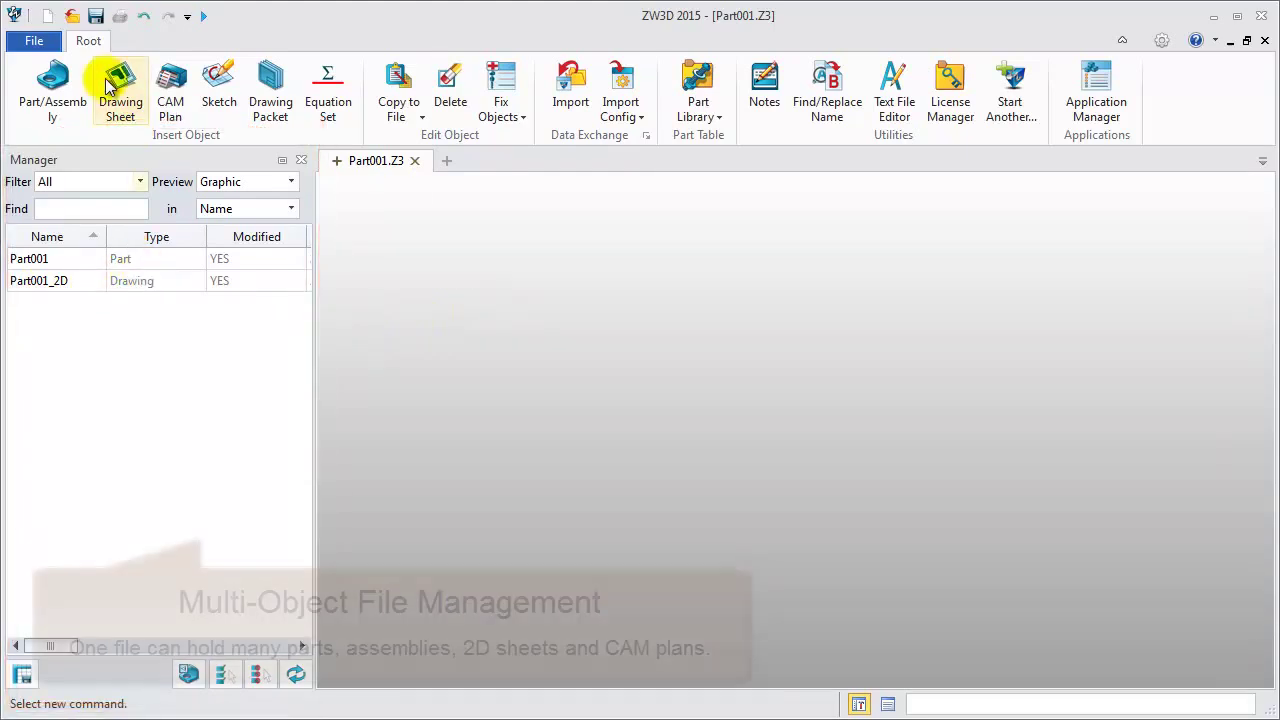
- Open the file 01-base.Z3 and preview its 01-Base part and 00-Ass assembly
{"action": "left_click", "coordinate": [70, 18]}
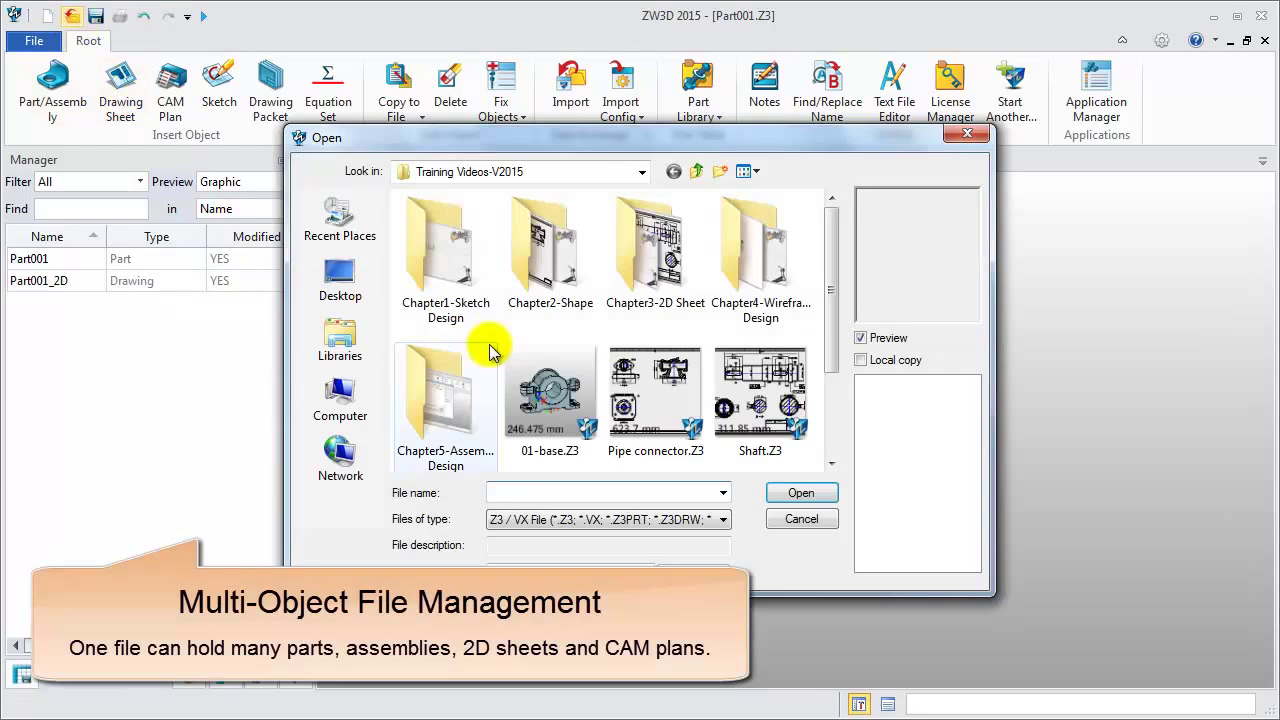
{"action": "left_click", "coordinate": [548, 385]}
{"action": "left_click", "coordinate": [782, 500]}
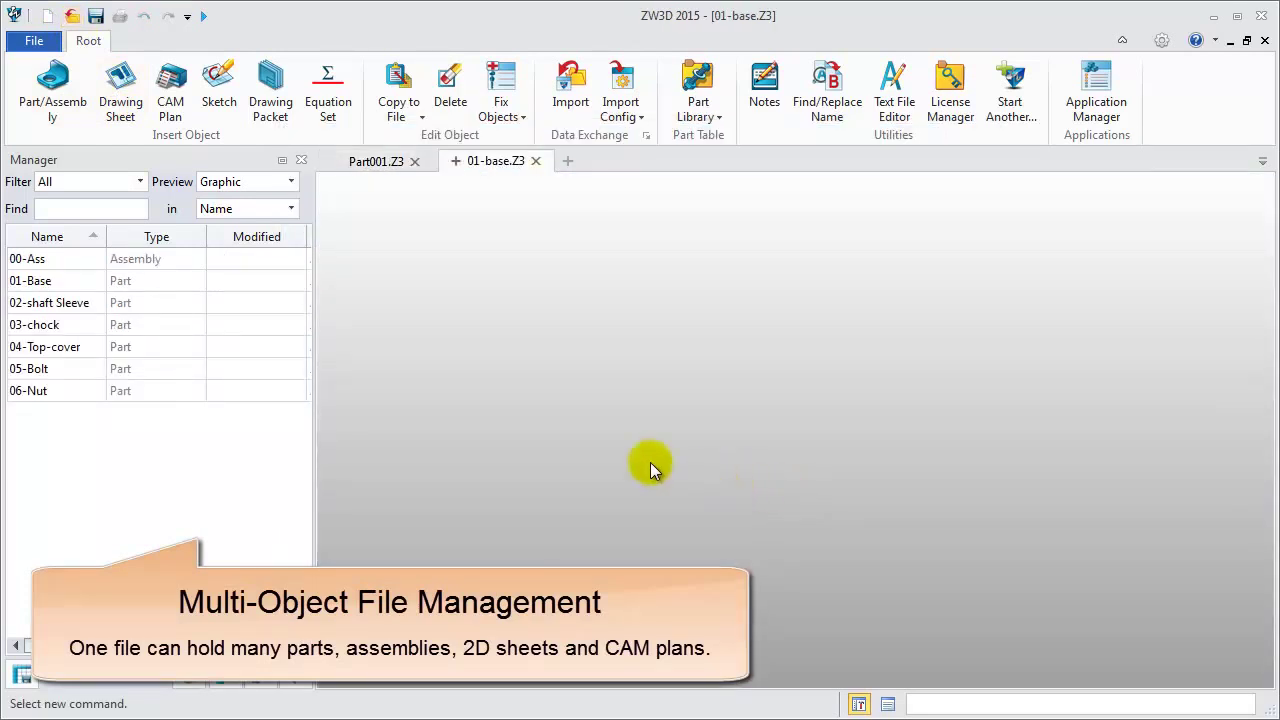
{"action": "left_click", "coordinate": [38, 280]}
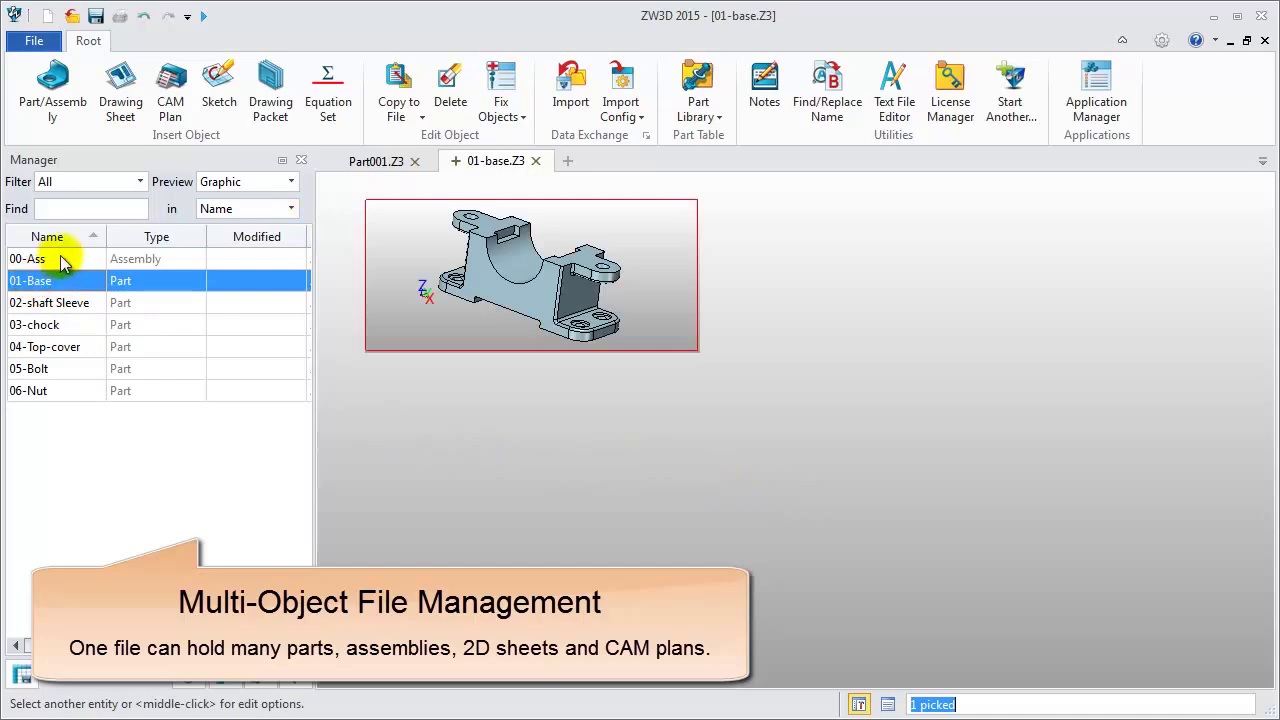
{"action": "left_click", "coordinate": [74, 262]}
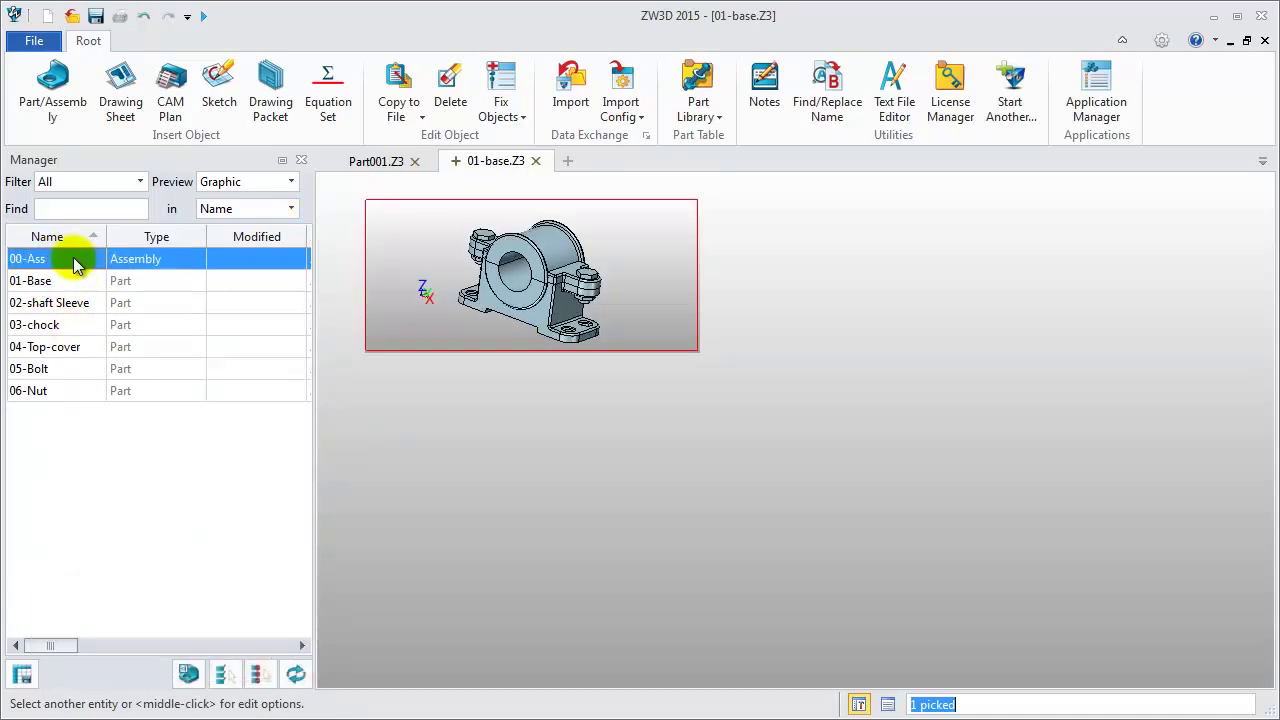
- Open the 00-Ass assembly for editing and list its components with the Alignments folder expanded
{"action": "double_click", "coordinate": [74, 262]}
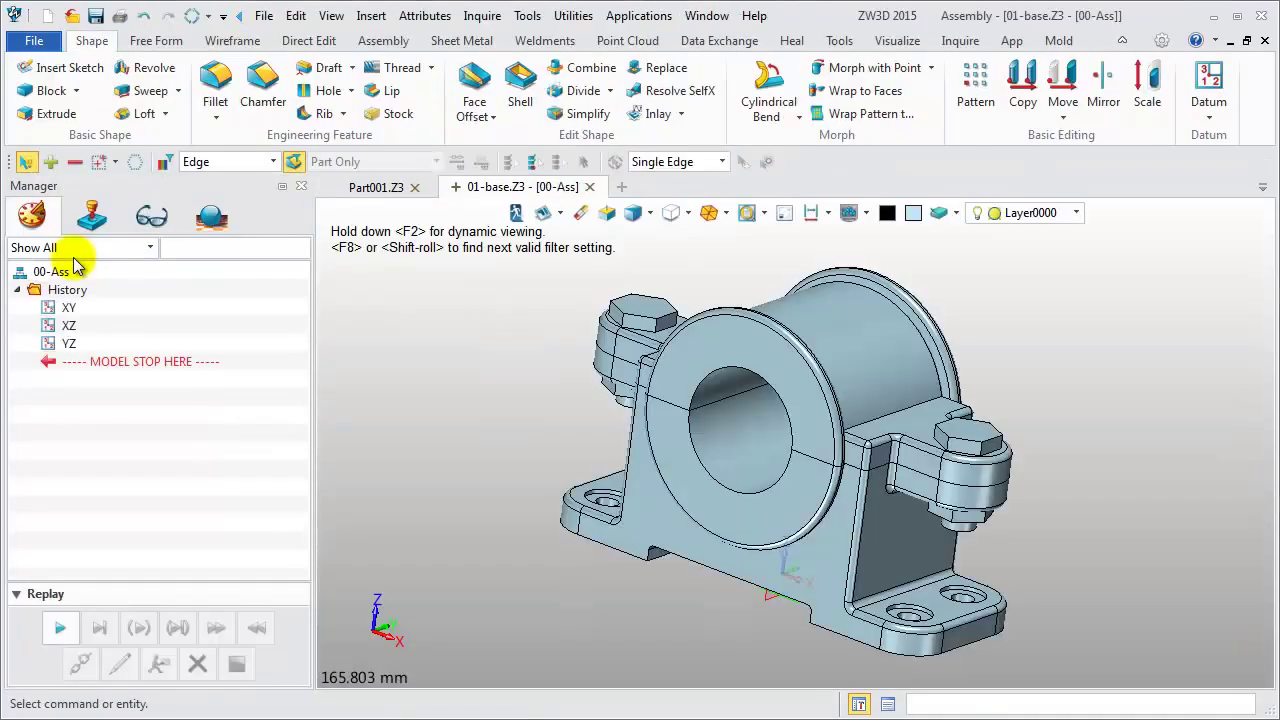
{"action": "left_click", "coordinate": [91, 220]}
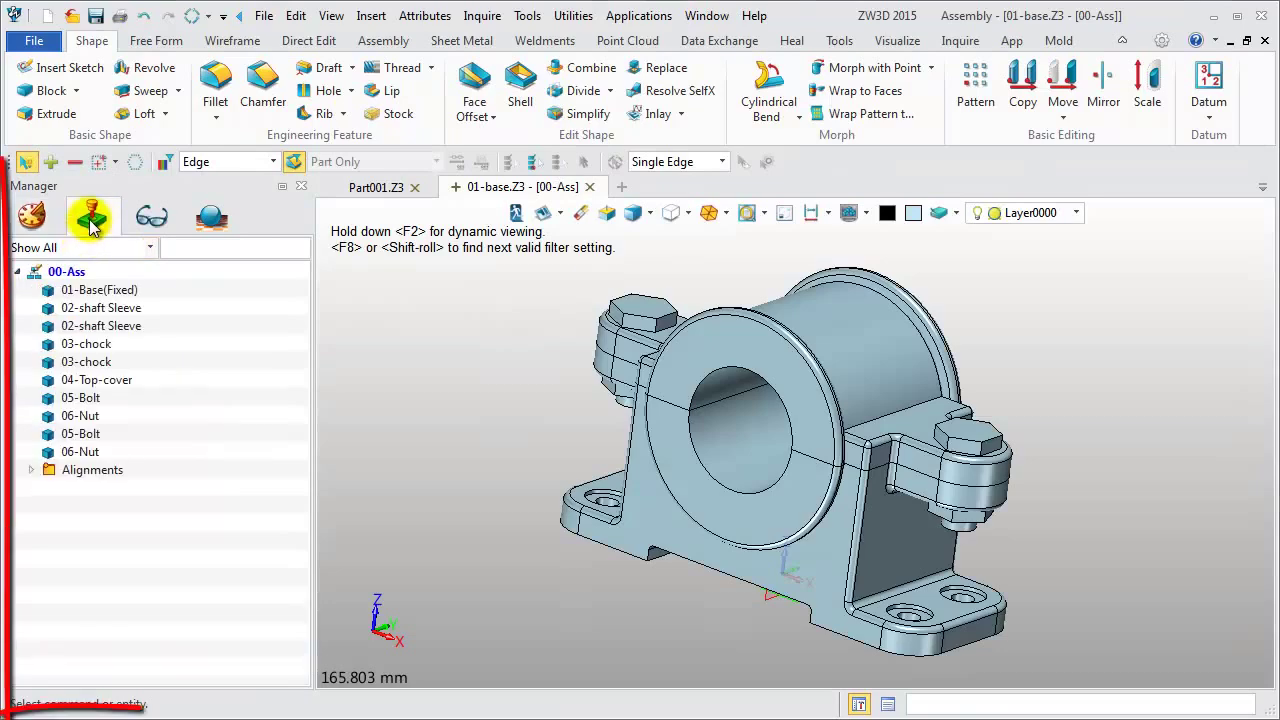
{"action": "left_click", "coordinate": [31, 470]}
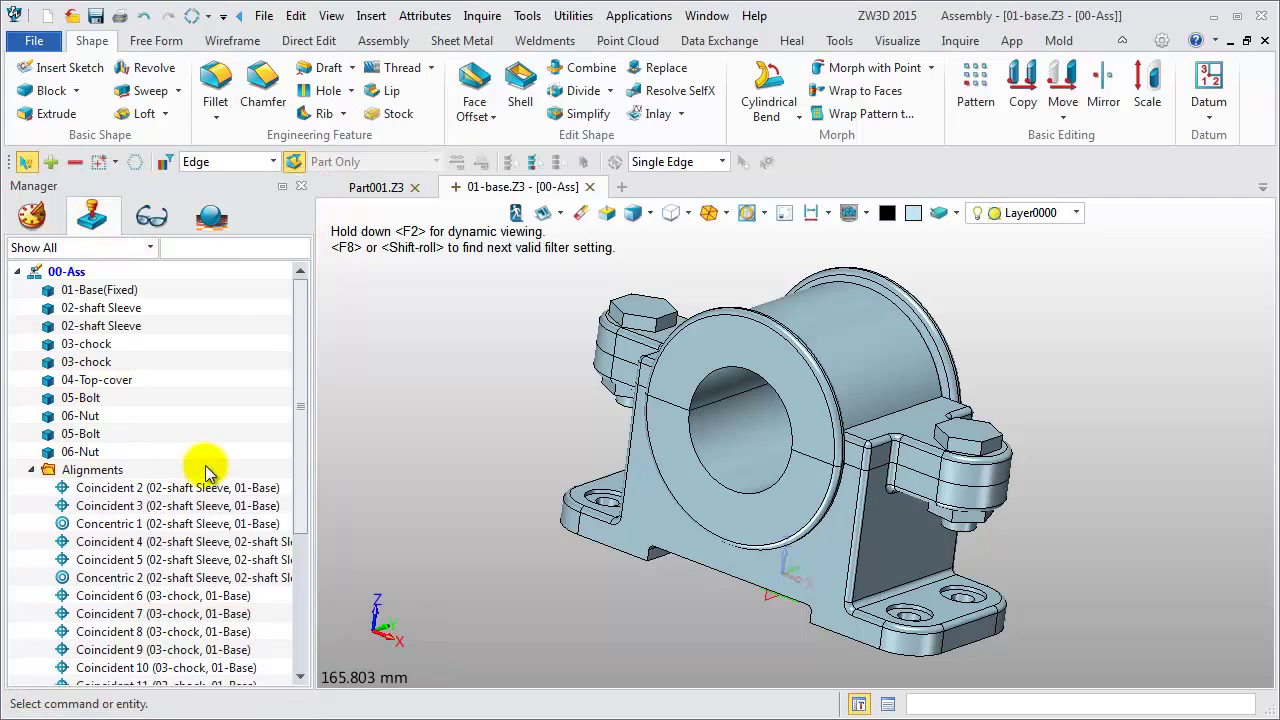
- Show the assembly in the standard Front view and return it to the Isometric view
{"action": "left_click", "coordinate": [151, 220]}
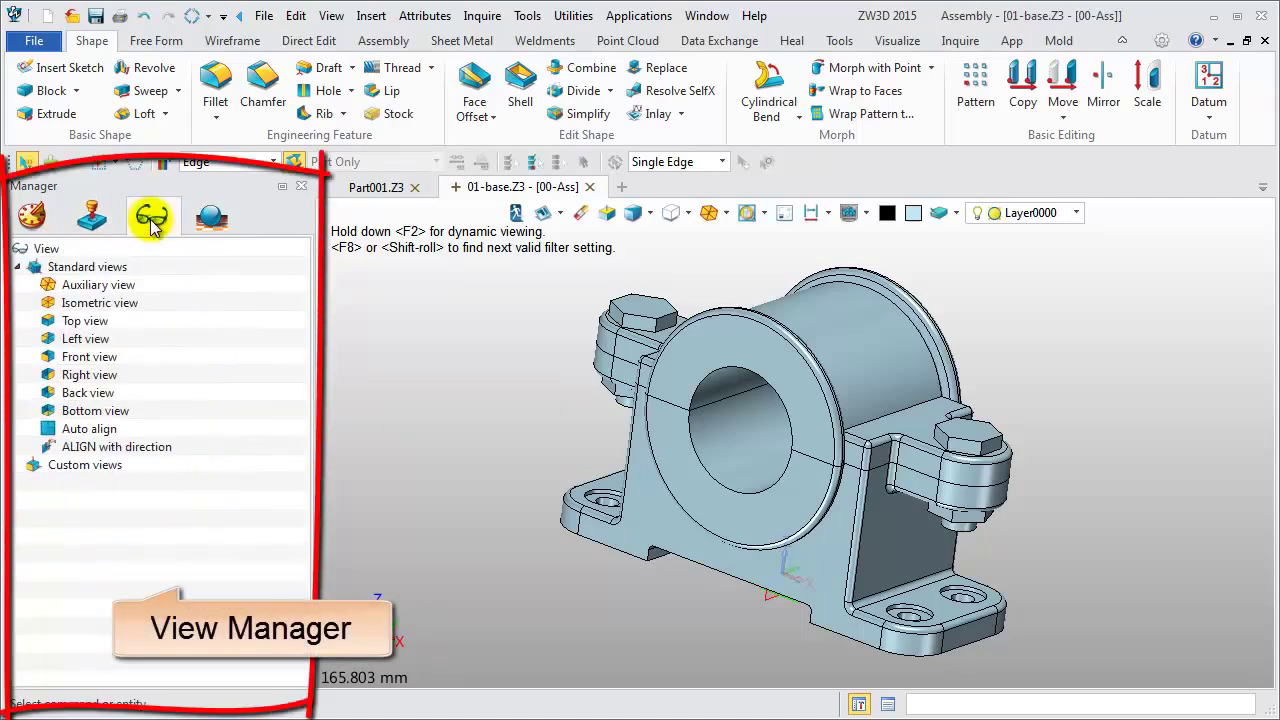
{"action": "double_click", "coordinate": [88, 357]}
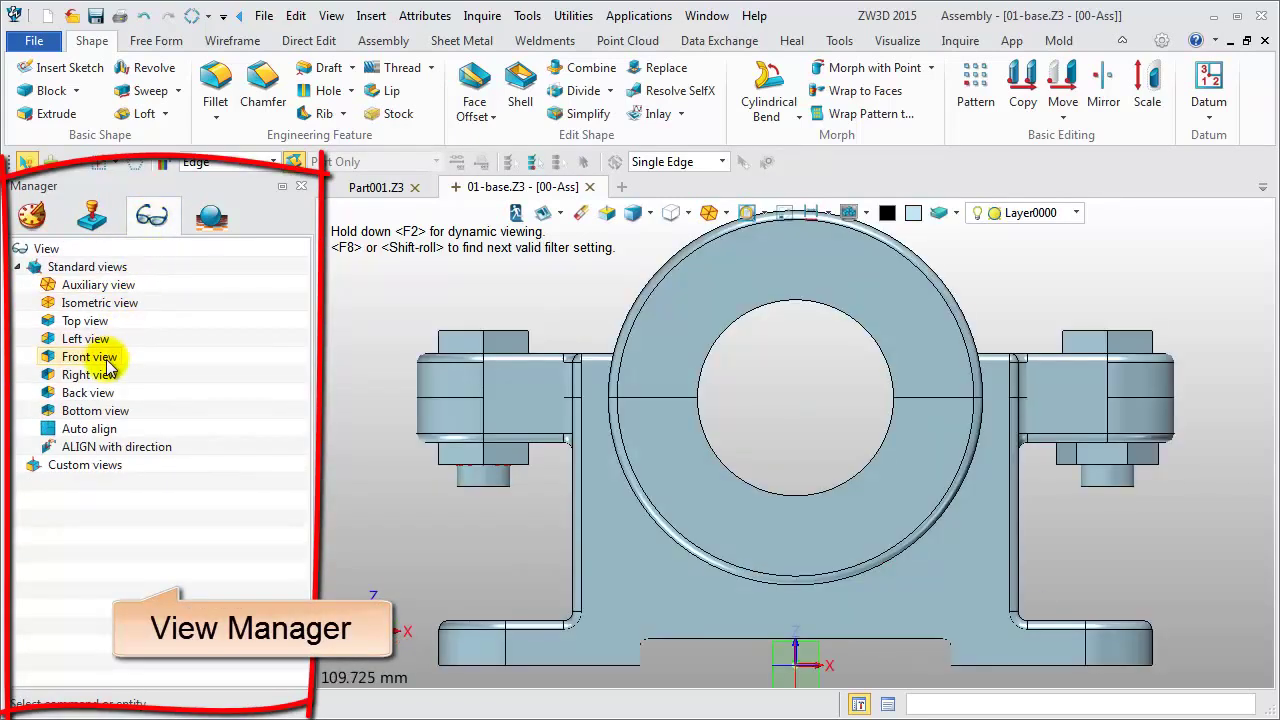
{"action": "double_click", "coordinate": [108, 305]}
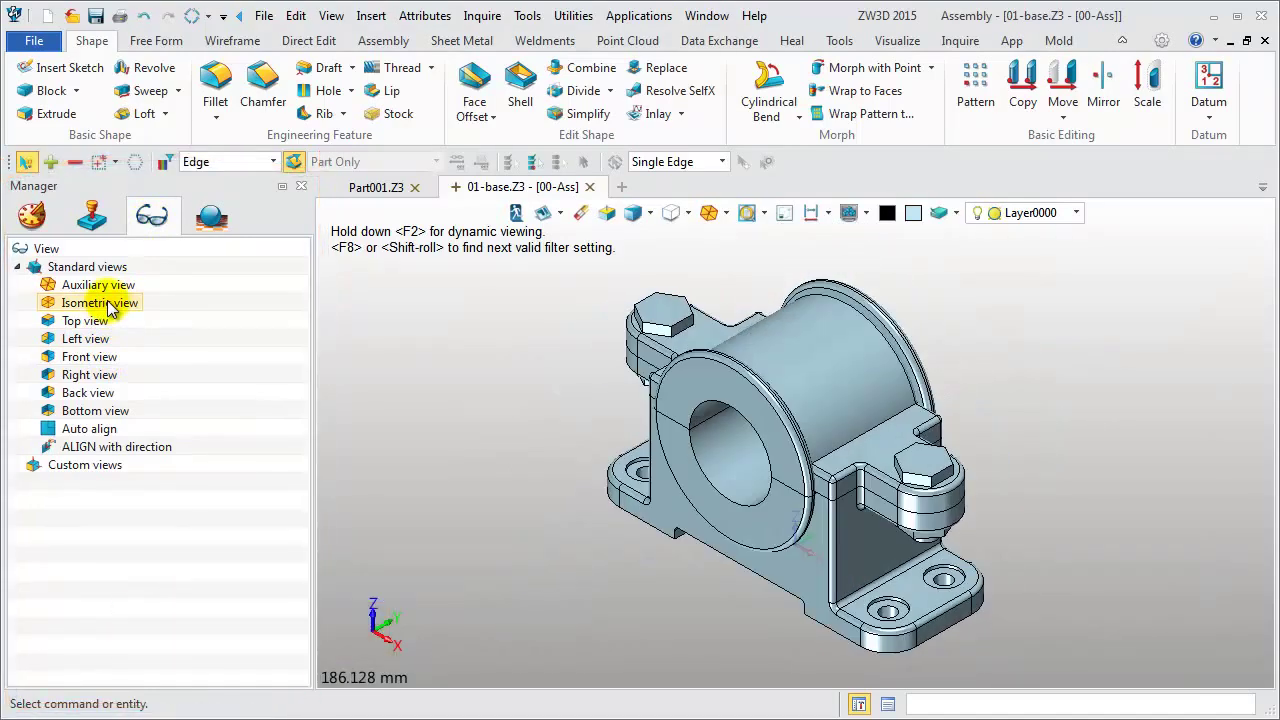
- Set Drop Shadow Display to ON for the assembly and return to its component list
{"action": "left_click", "coordinate": [213, 220]}
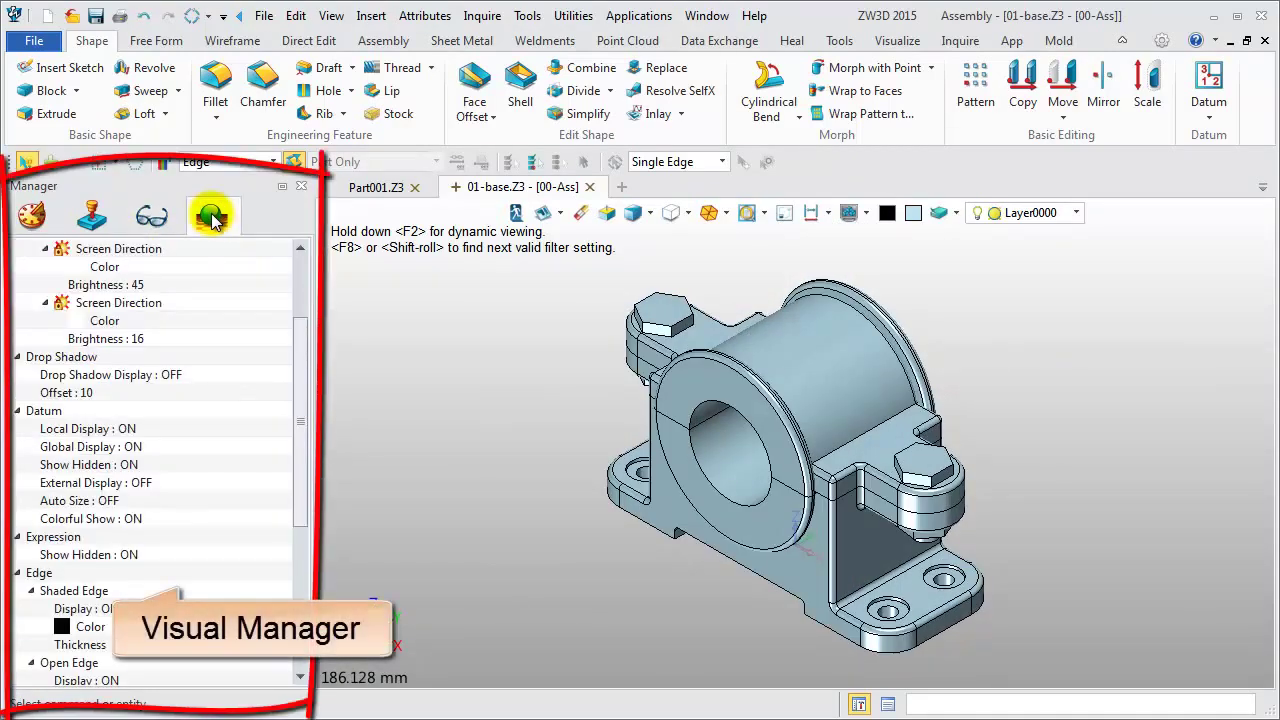
{"action": "double_click", "coordinate": [168, 386]}
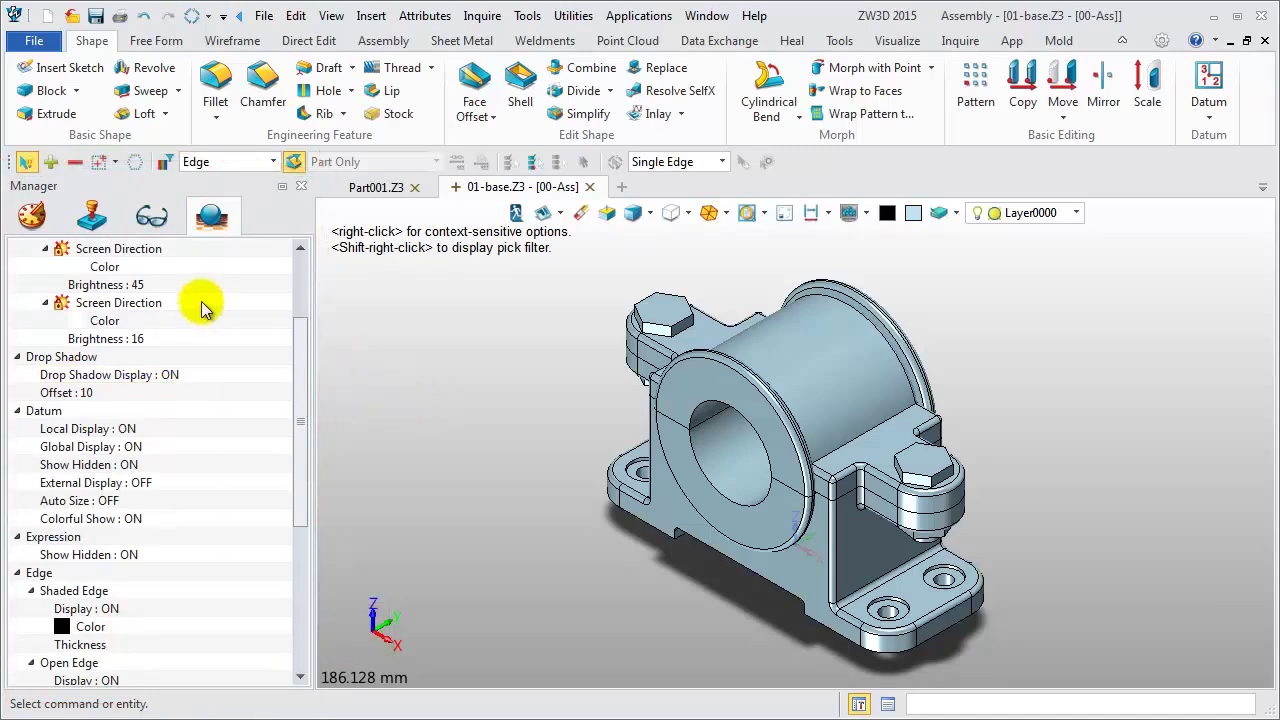
{"action": "left_click", "coordinate": [92, 215]}
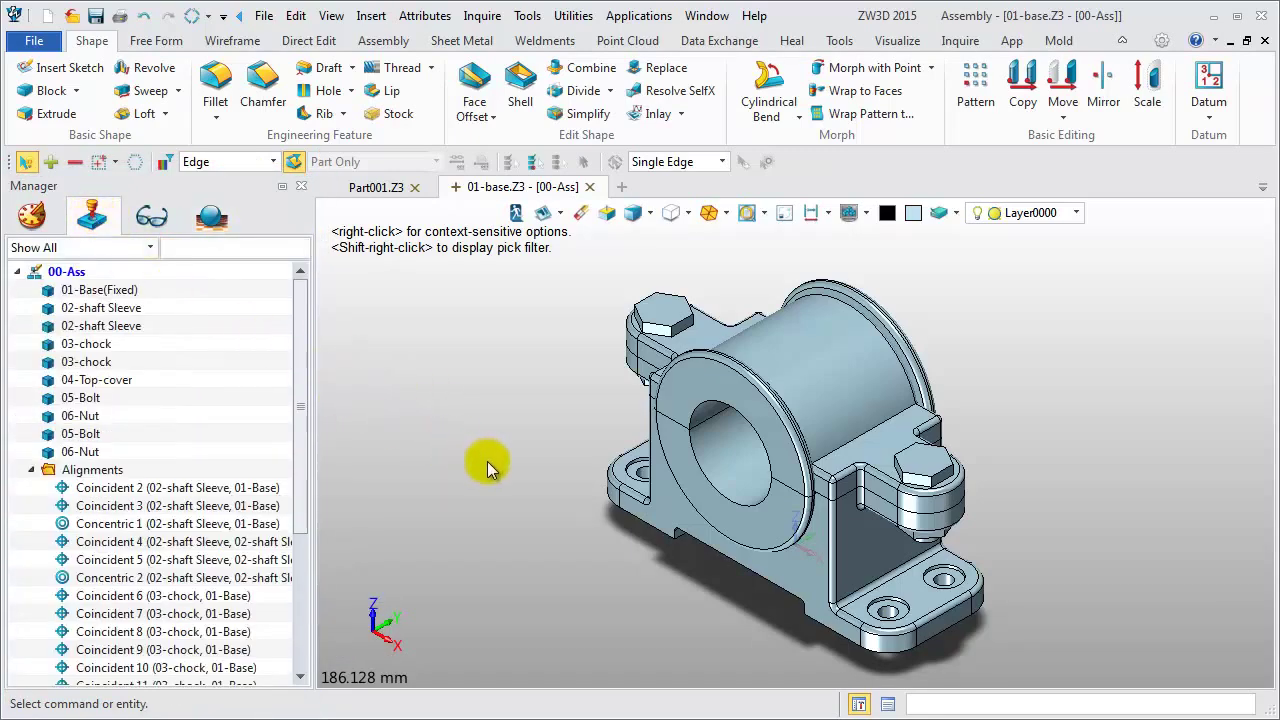
- Hide and restore the Manager, and show and hide the Output window
{"action": "left_click", "coordinate": [858, 704]}
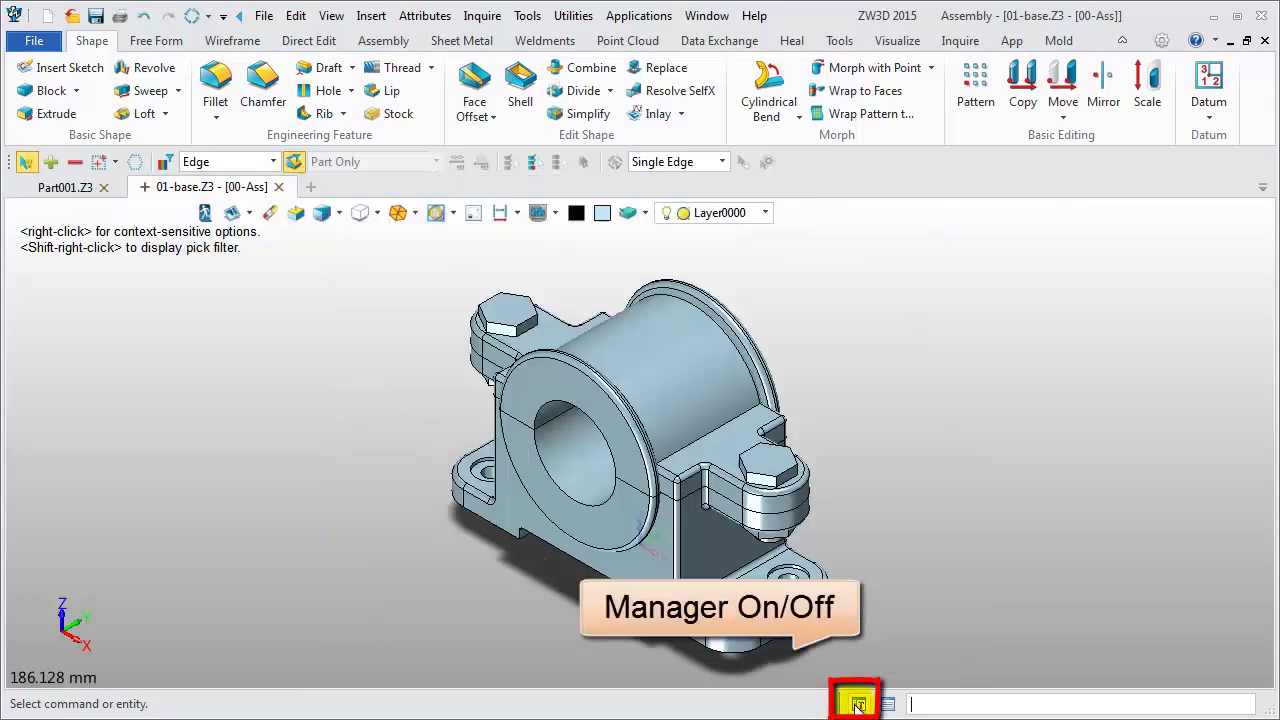
{"action": "left_click", "coordinate": [858, 704]}
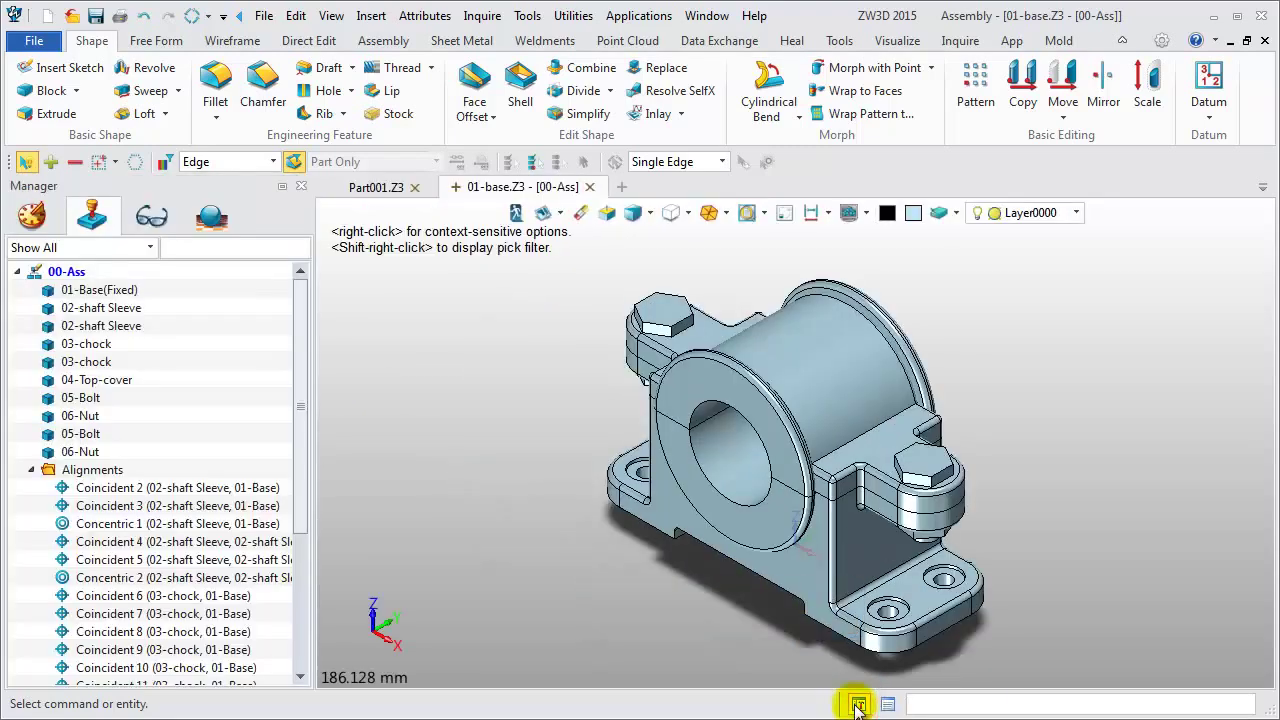
{"action": "left_click", "coordinate": [887, 704]}
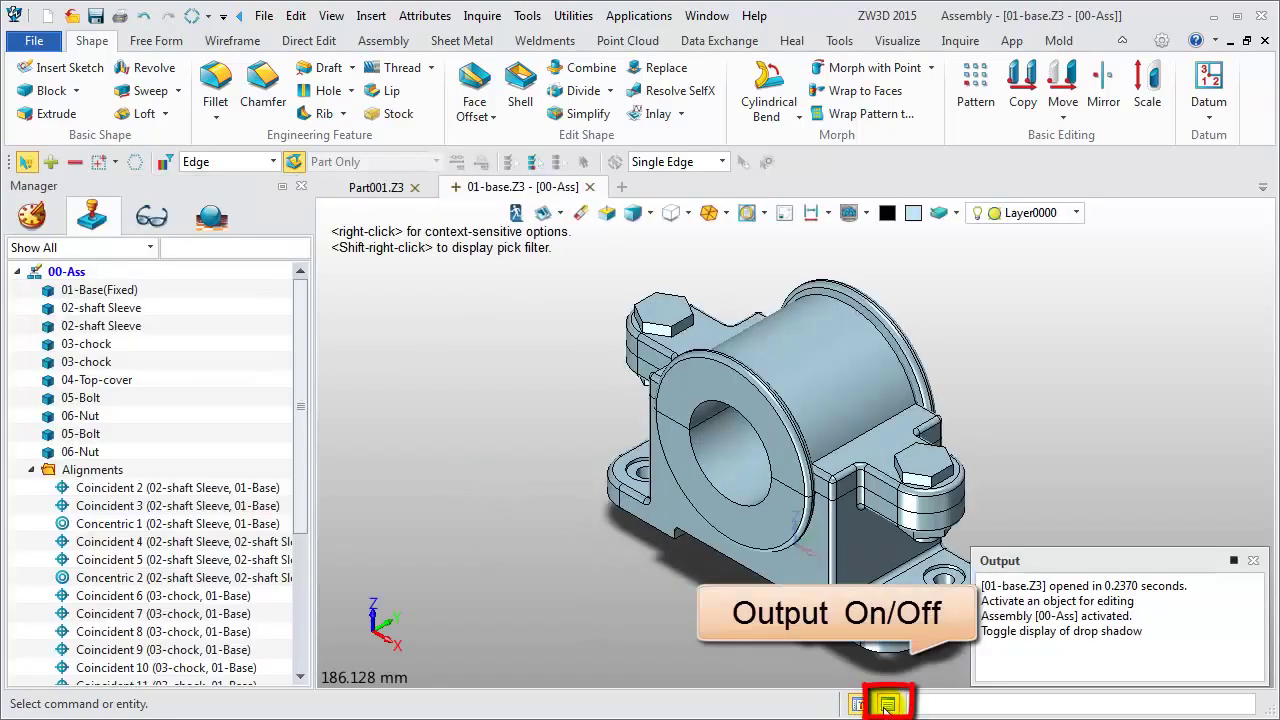
{"action": "left_click", "coordinate": [887, 704]}
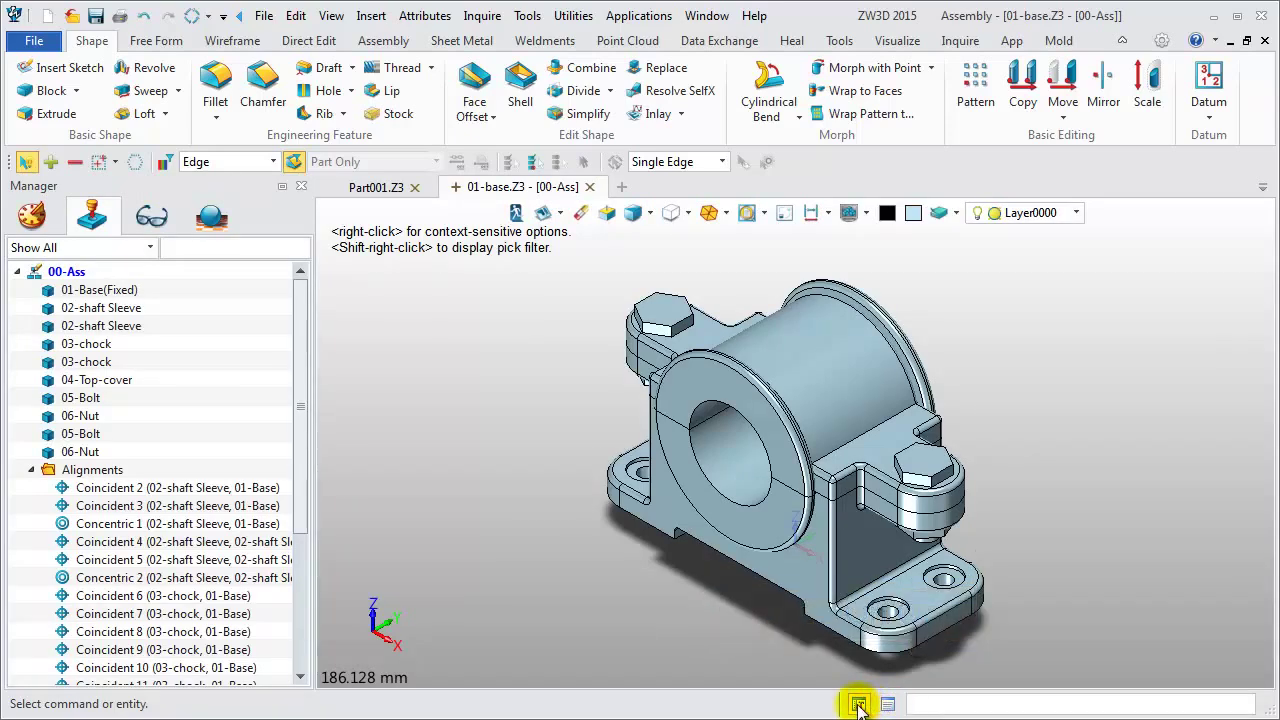
- Hide the Manager and minimize the ribbon to enlarge the graphics area
{"action": "left_click", "coordinate": [858, 704]}
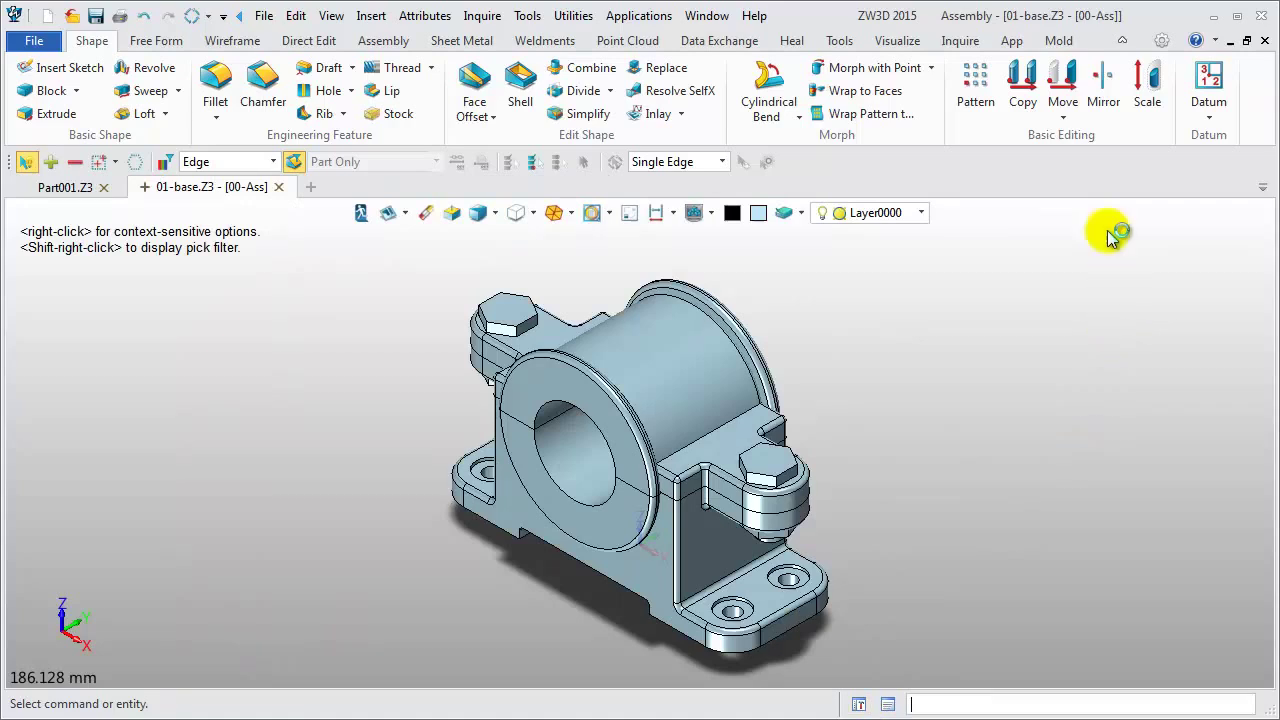
{"action": "left_click", "coordinate": [1122, 40]}
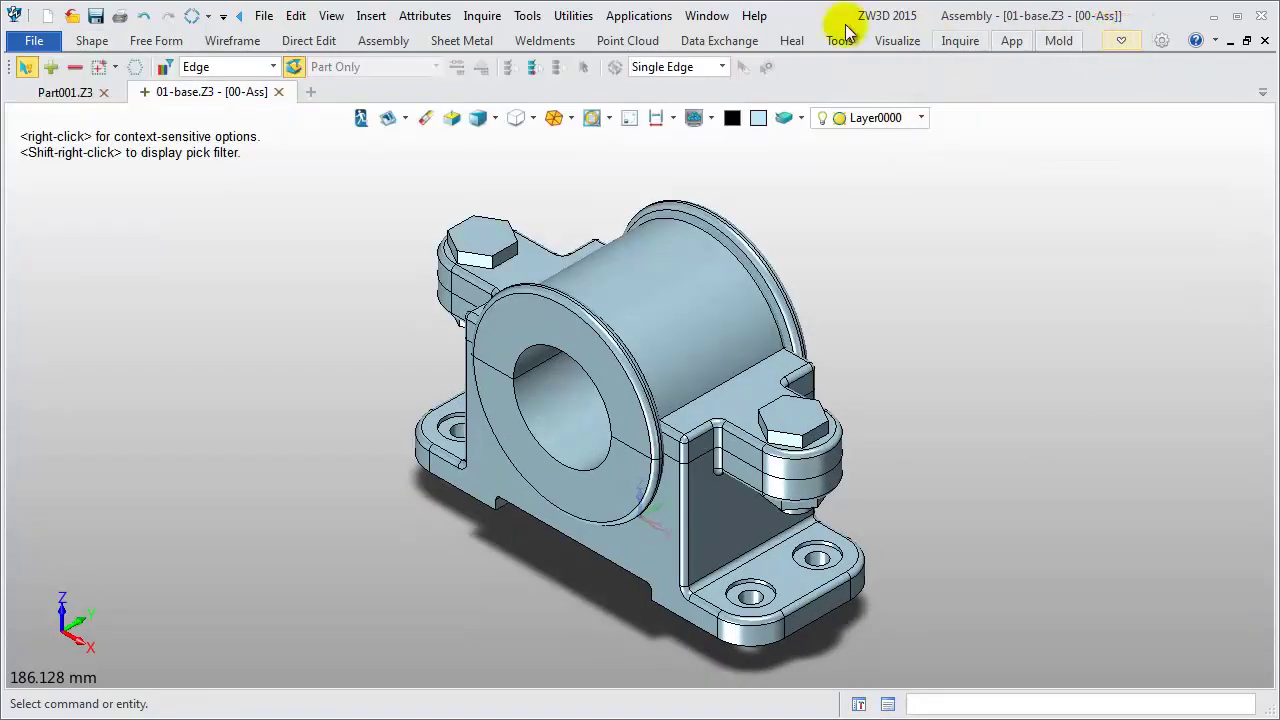
- Arrange the Part001.Z3 and 01-base.Z3 windows as Tile, Horizontal Tile and Cascade in turn
{"action": "left_click", "coordinate": [708, 17]}
{"action": "left_click", "coordinate": [726, 38]}
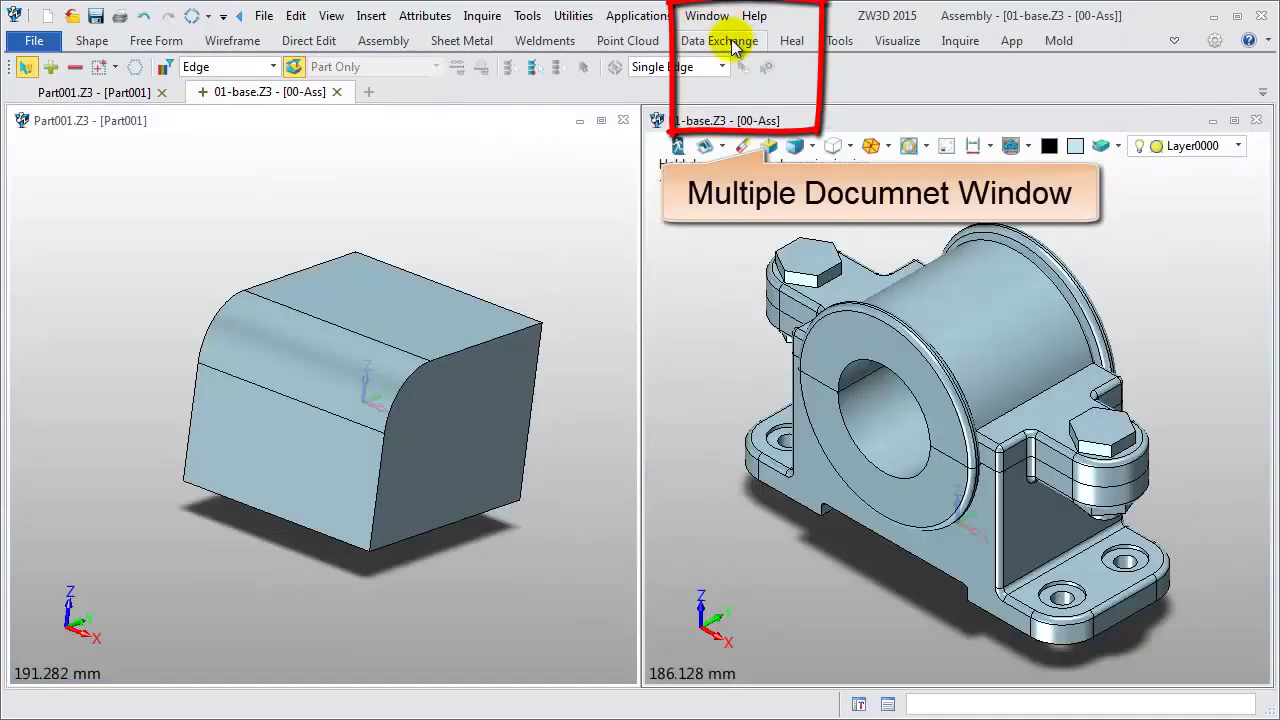
{"action": "left_click", "coordinate": [717, 20]}
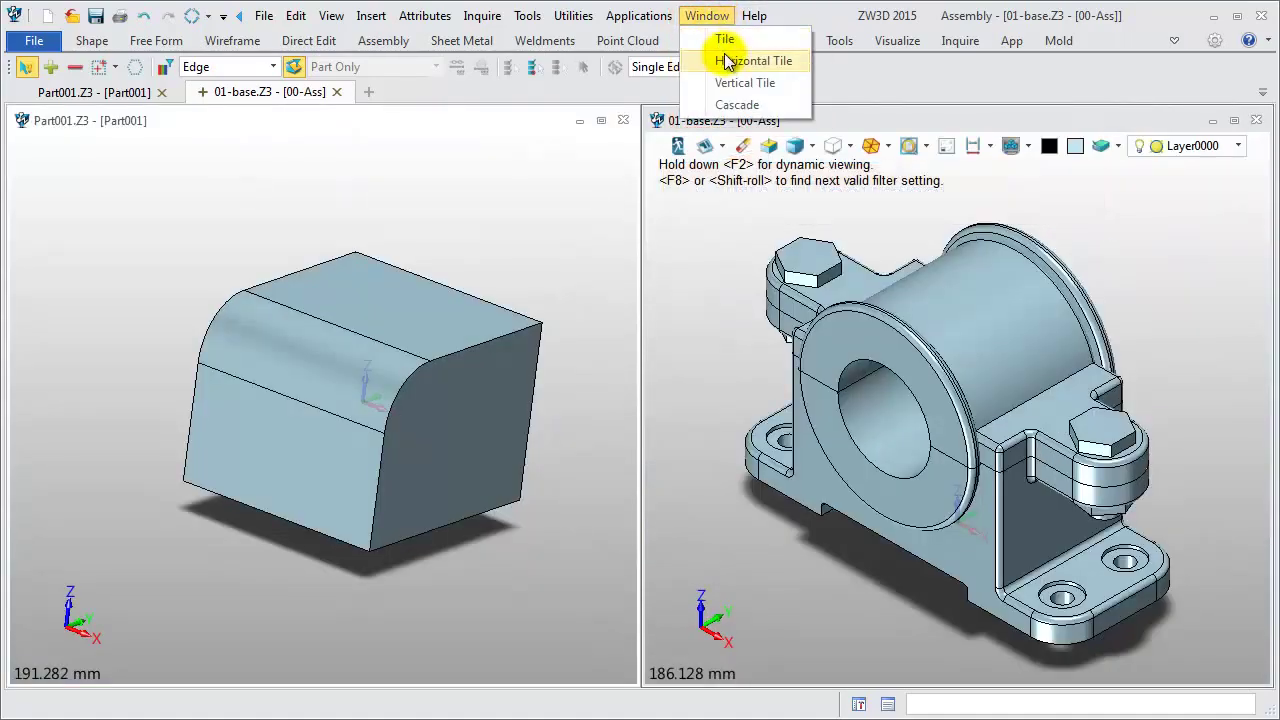
{"action": "left_click", "coordinate": [728, 62]}
{"action": "left_click", "coordinate": [707, 15]}
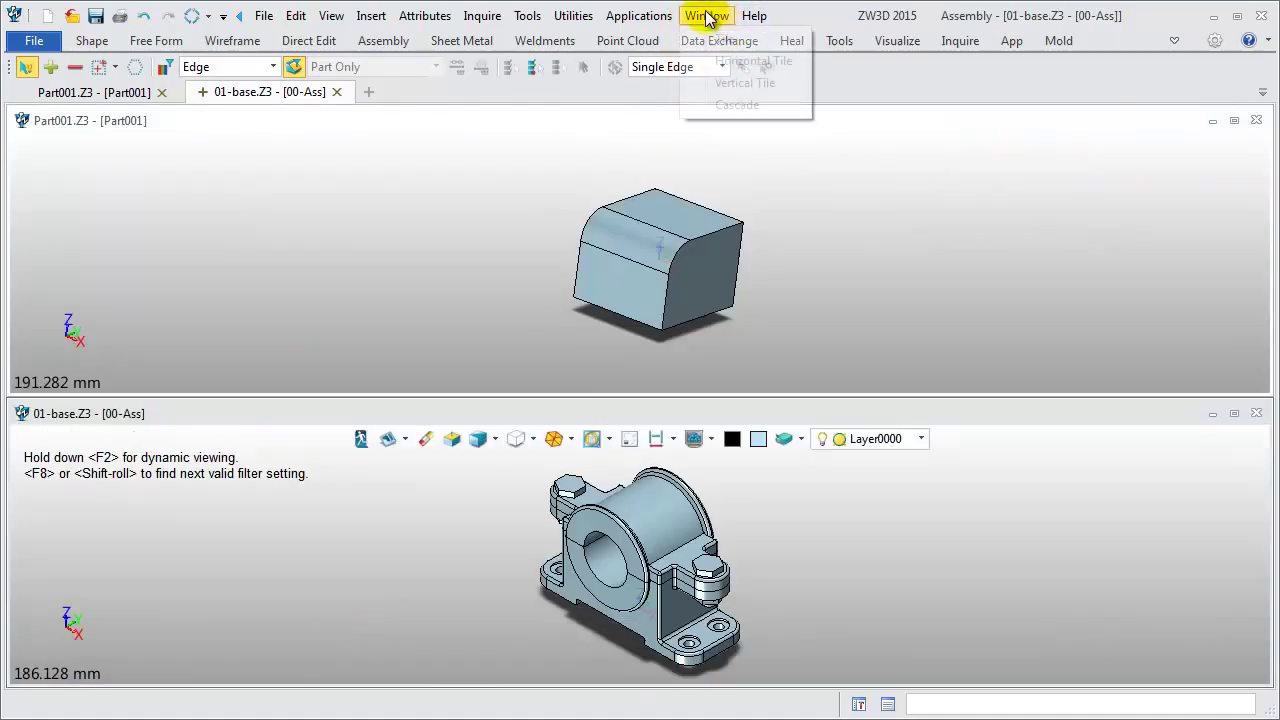
{"action": "left_click", "coordinate": [724, 104]}
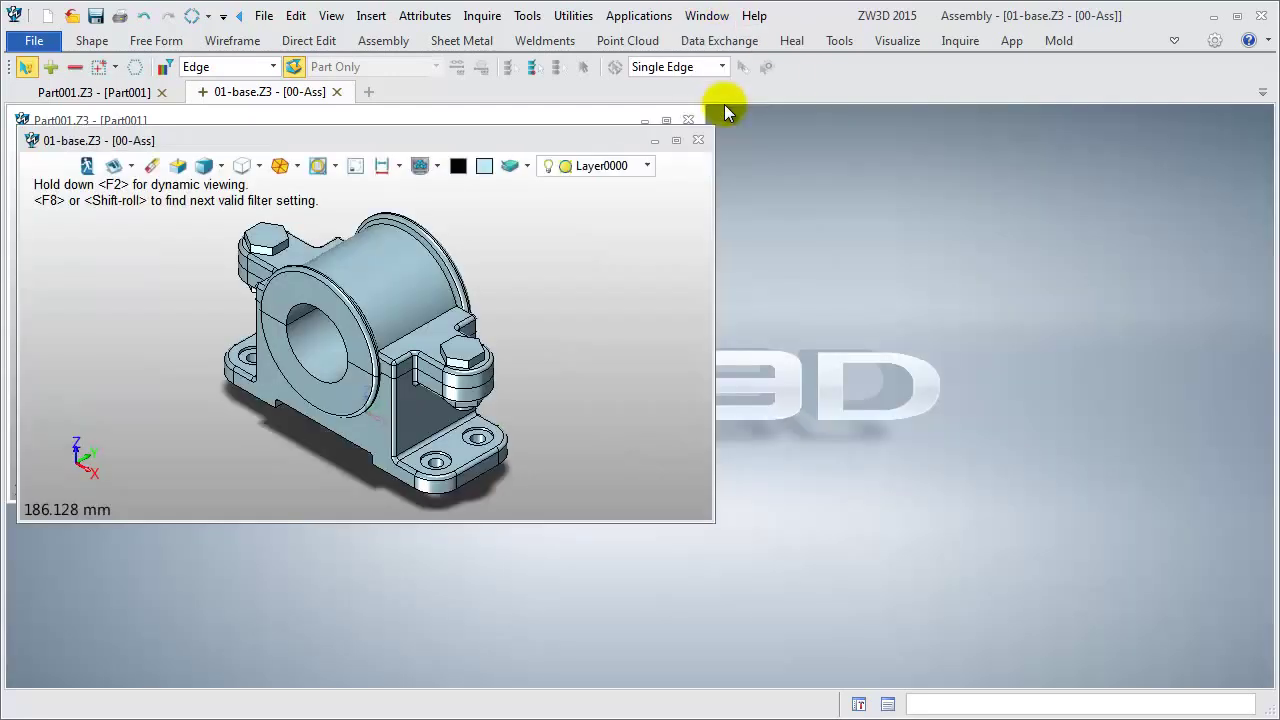
- Move the 01-base.Z3 window clear of Part001.Z3, switch between the two windows, and maximize 01-base.Z3
{"action": "left_click_drag", "start_coordinate": [568, 146], "coordinate": [851, 262]}
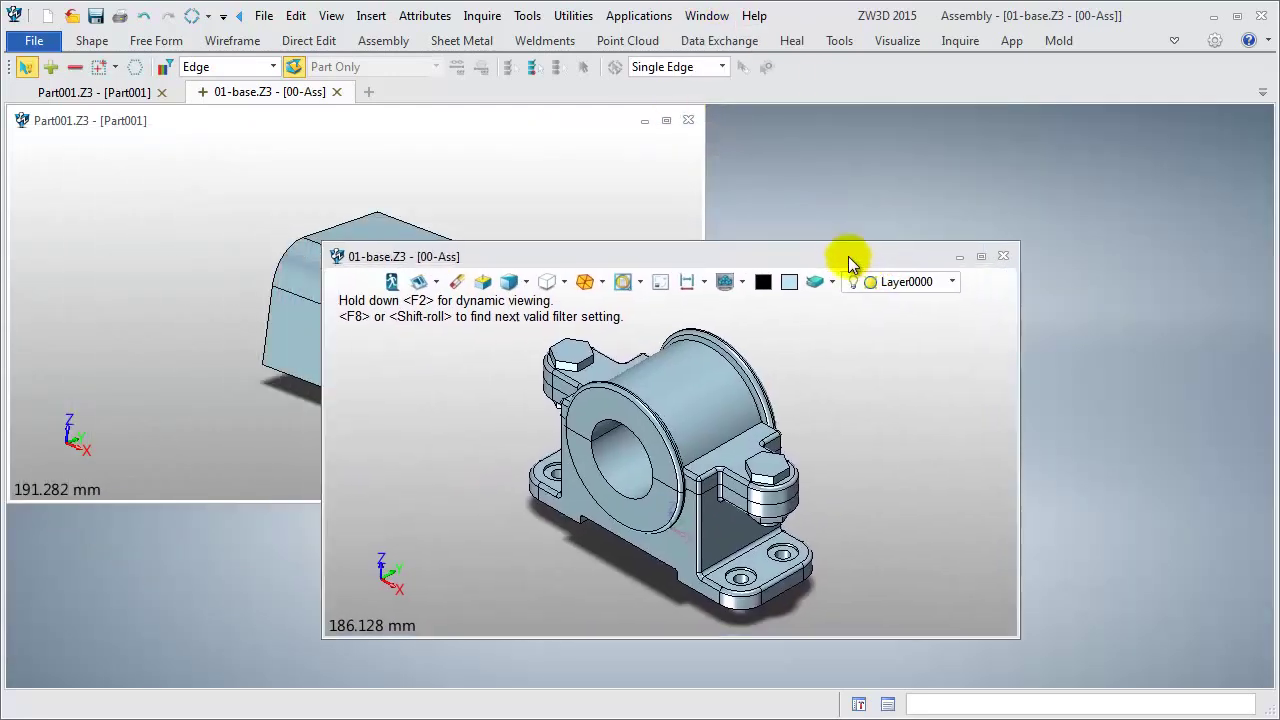
{"action": "left_click", "coordinate": [491, 129]}
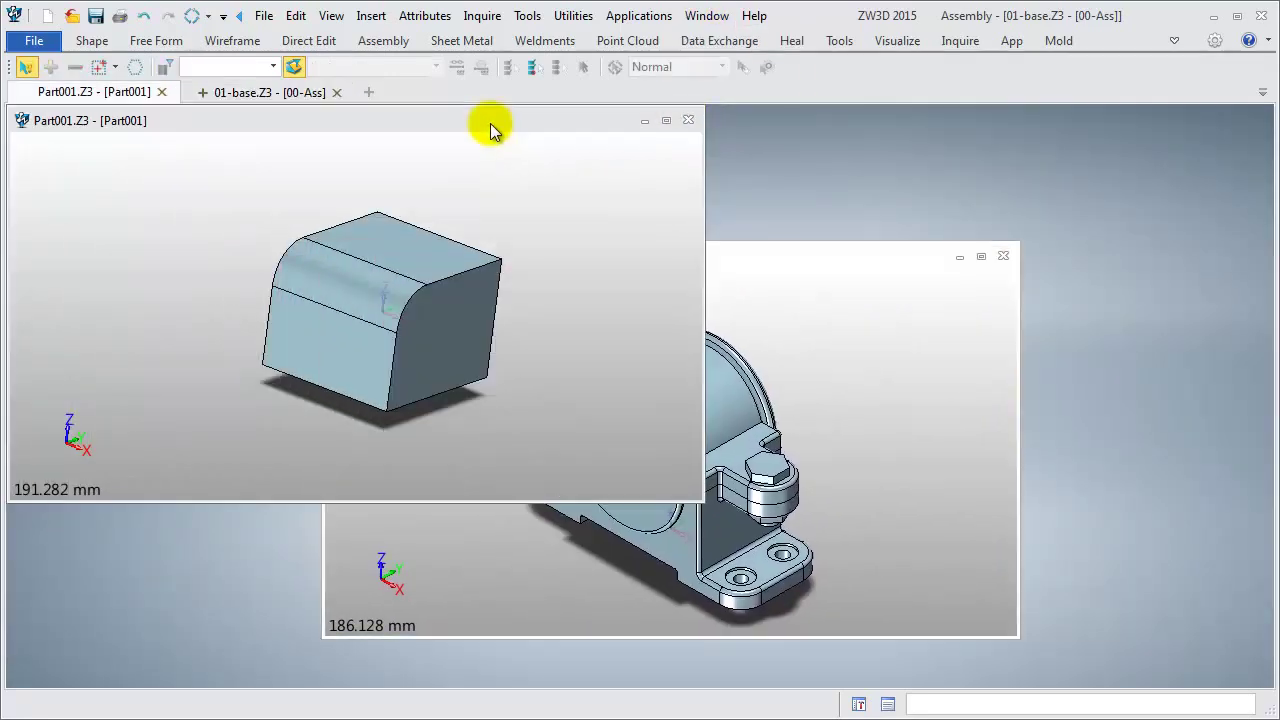
{"action": "left_click", "coordinate": [826, 303]}
{"action": "double_click", "coordinate": [820, 260]}
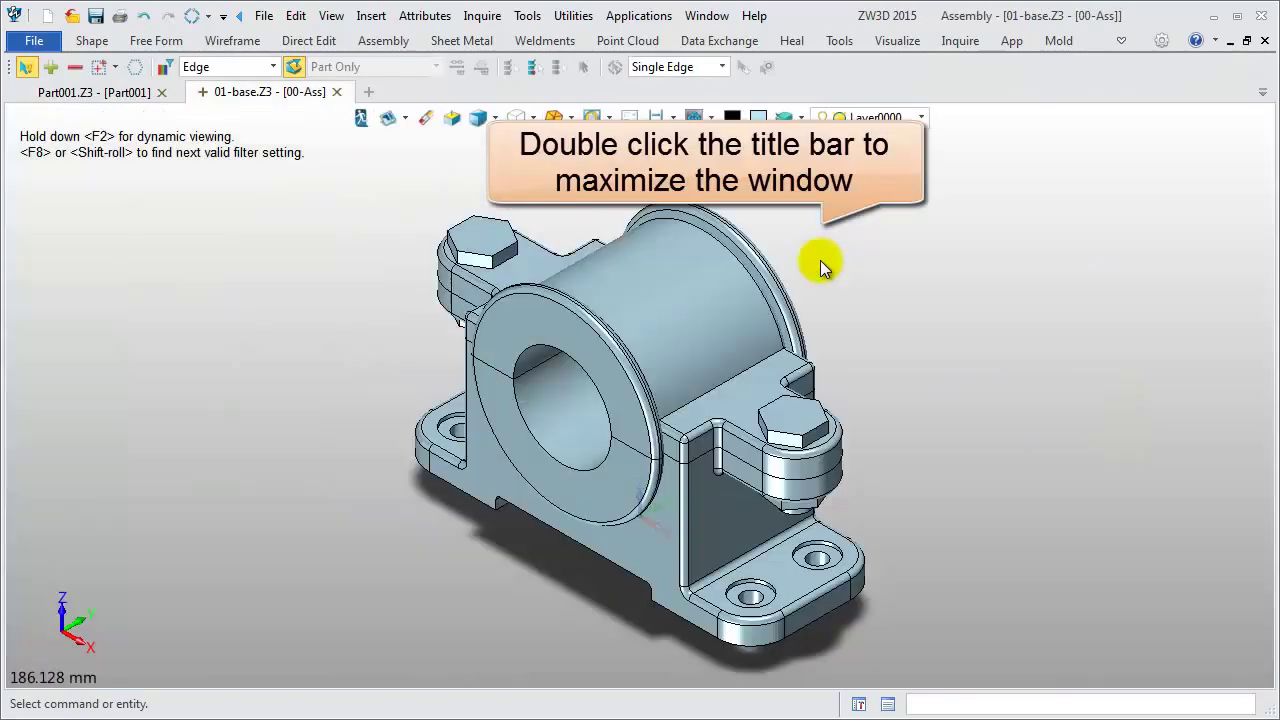
- Show the Manager again and restore the full ribbon
{"action": "left_click", "coordinate": [858, 704]}
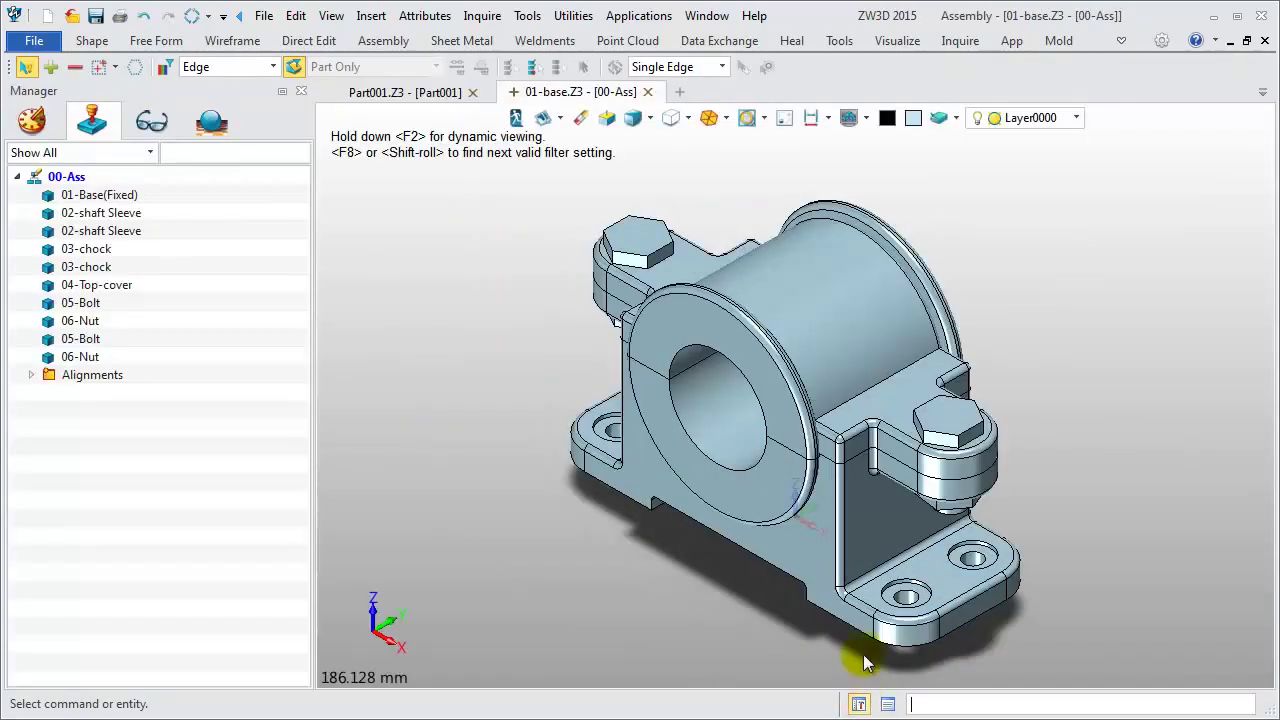
{"action": "left_click", "coordinate": [1121, 41]}
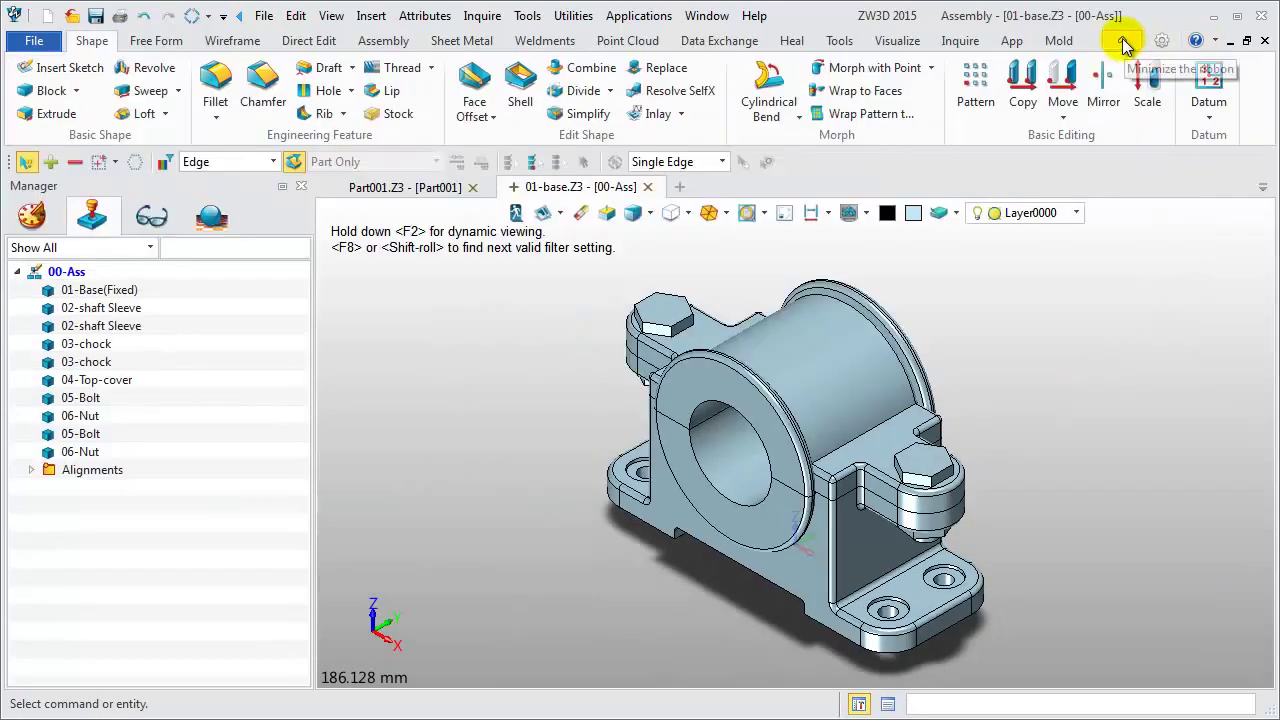